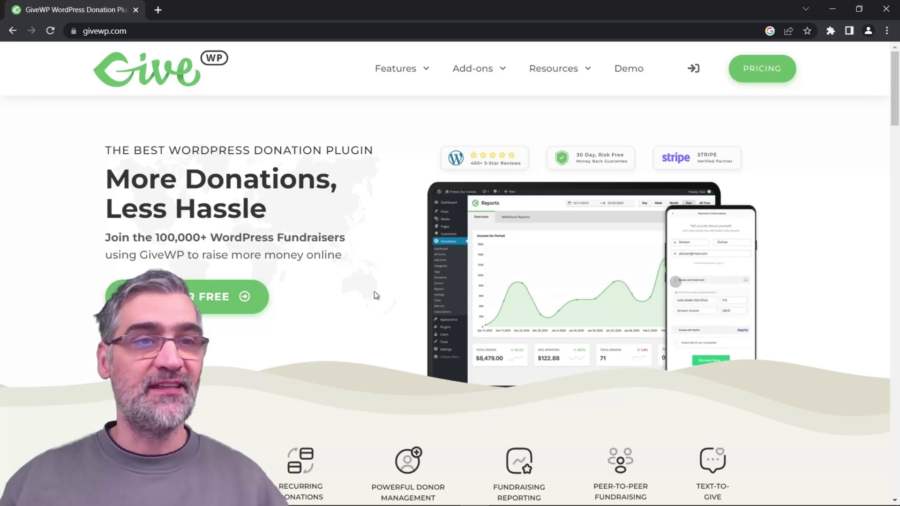
Look over the plans on the GiveWP website's pricing page, then return to the previous page
left_click(78, 31)
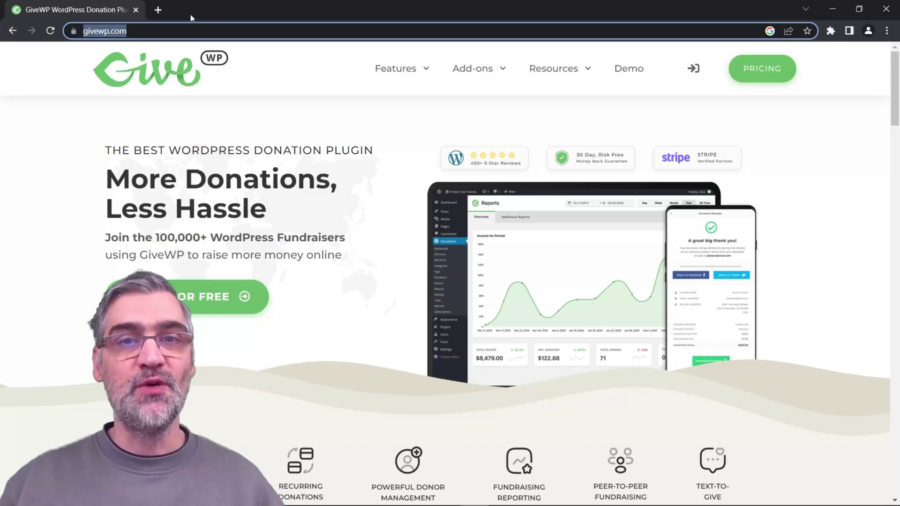
left_click(760, 66)
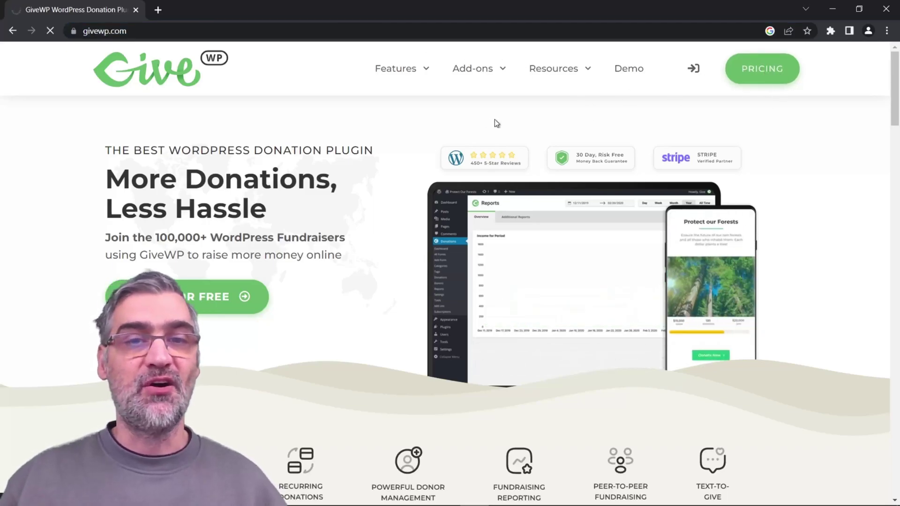
scroll(403, 115, "down", 4)
scroll(294, 198, "up", 5)
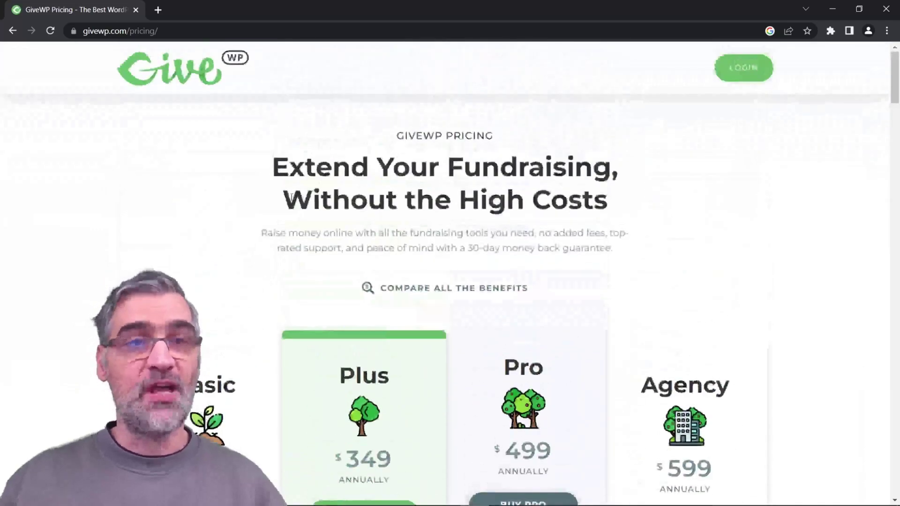
left_click(13, 30)
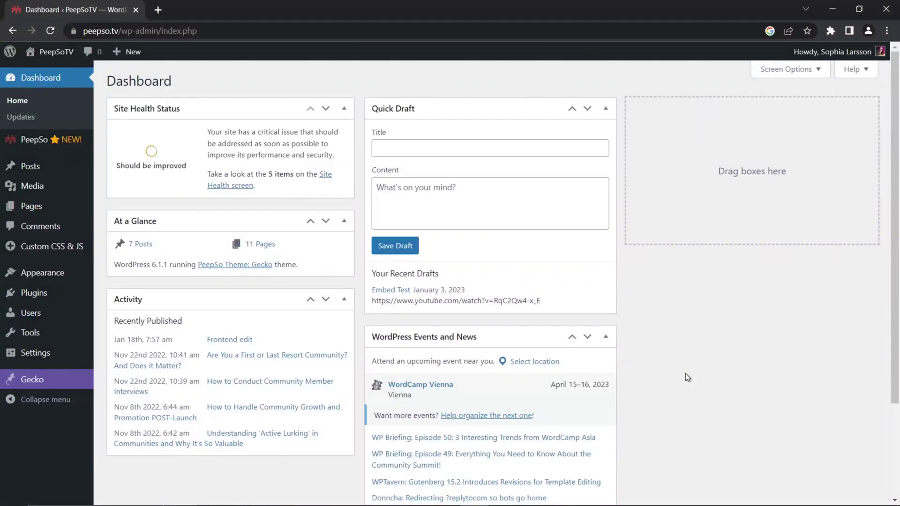
Search for givewp among the new plugins available to add to the WordPress site
mouse_move(14, 295)
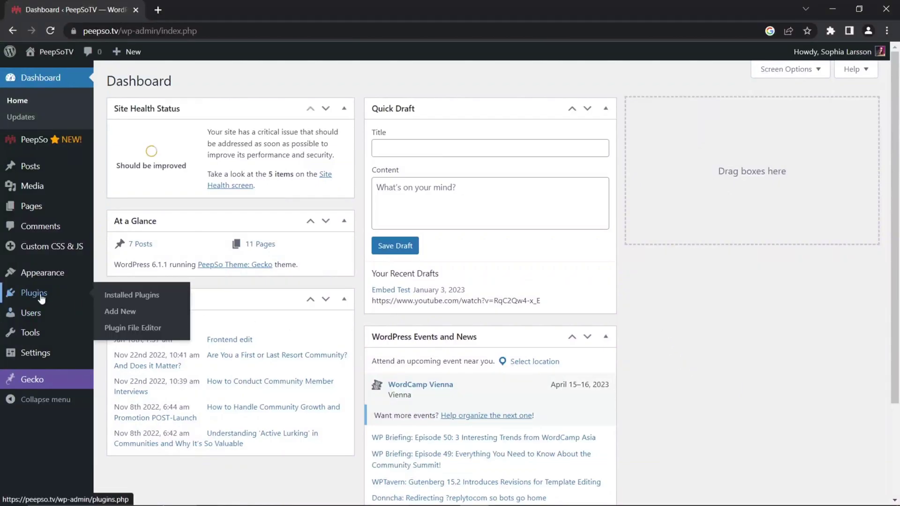
left_click(121, 313)
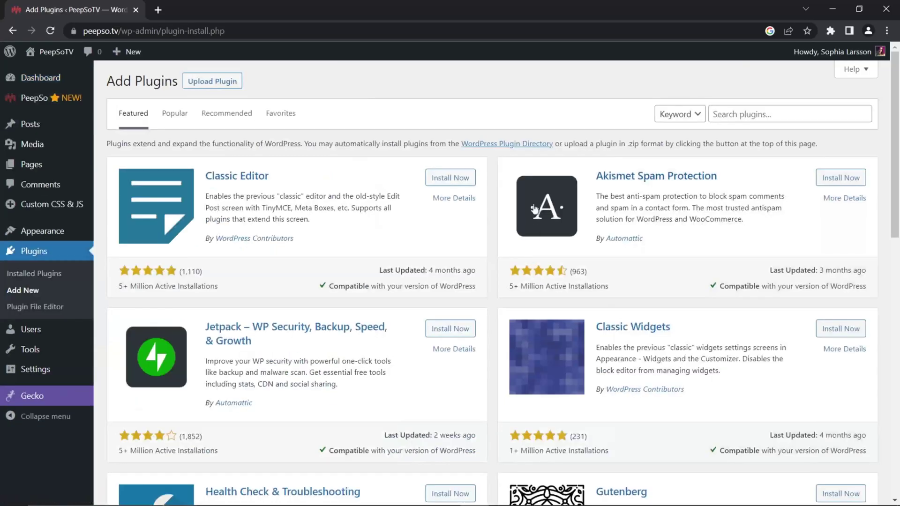
left_click(742, 115)
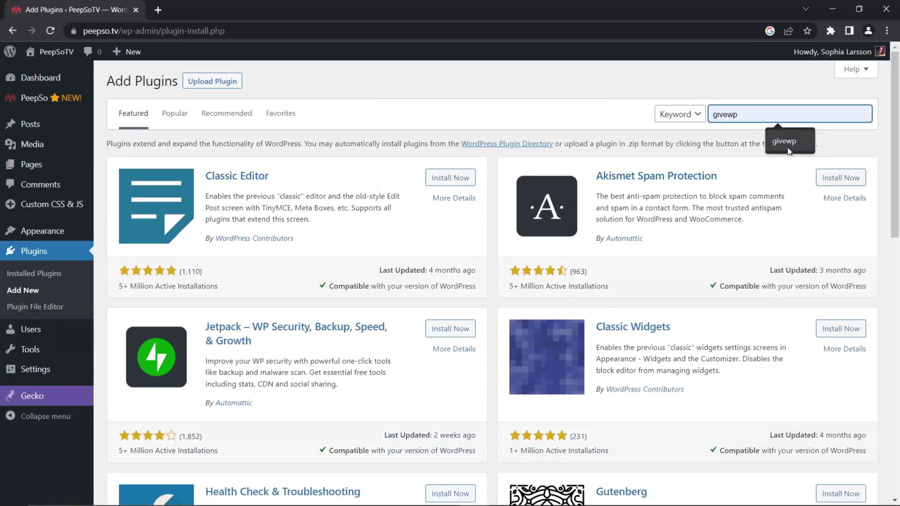
left_click(787, 143)
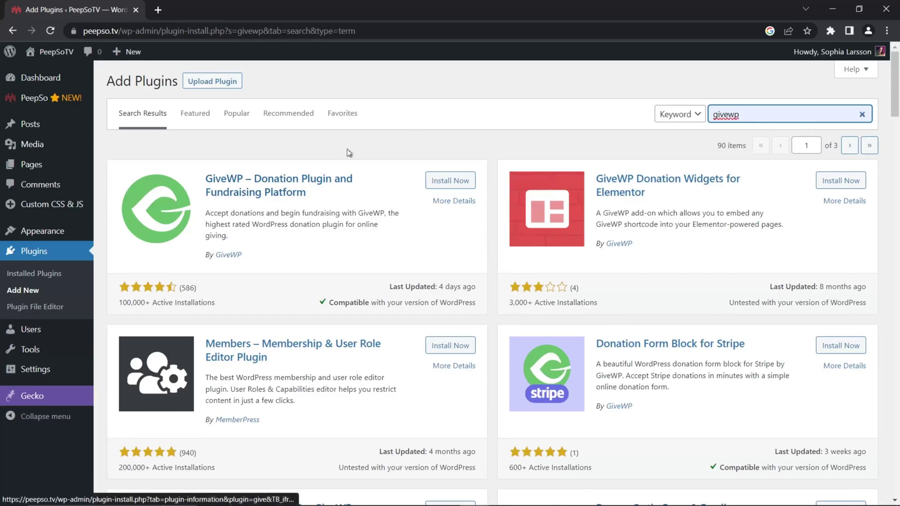
left_click(331, 144)
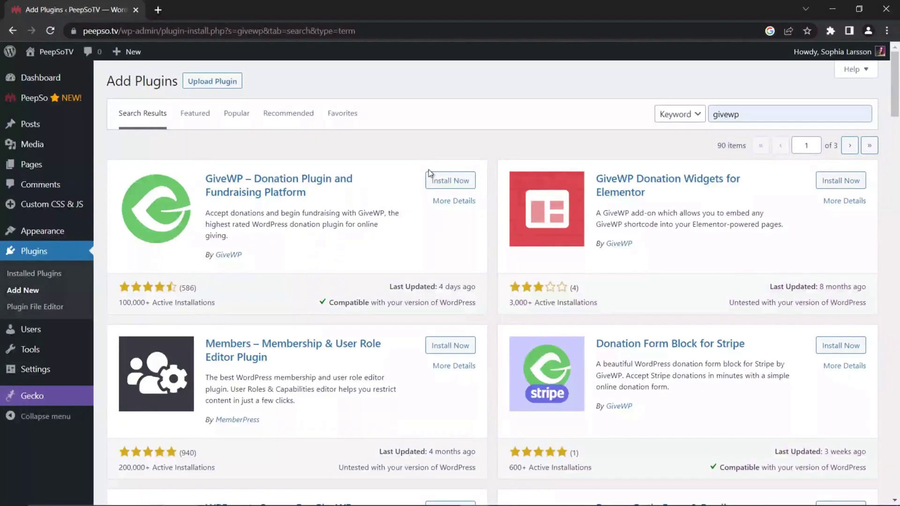
Install and activate the "GiveWP – Donation Plugin and Fundraising Platform" plugin, dismissing its onboarding wizard
left_click(456, 184)
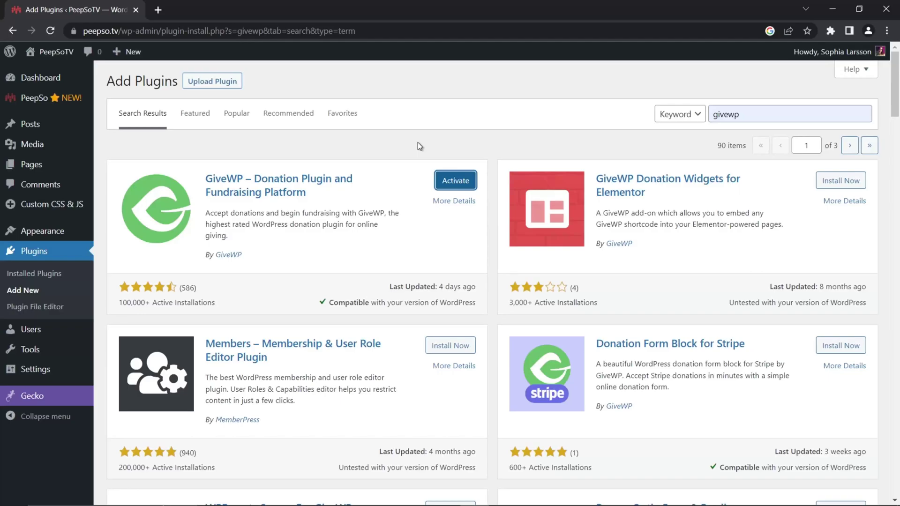
left_click(454, 180)
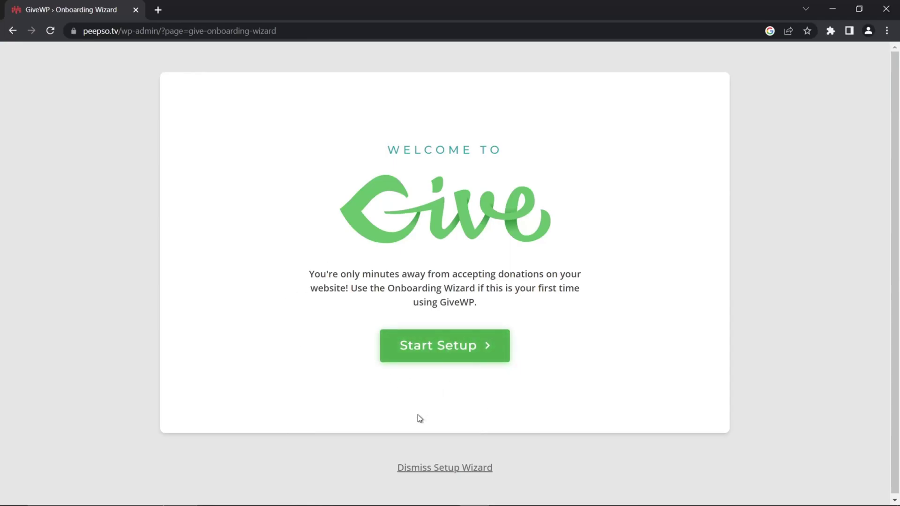
left_click(457, 471)
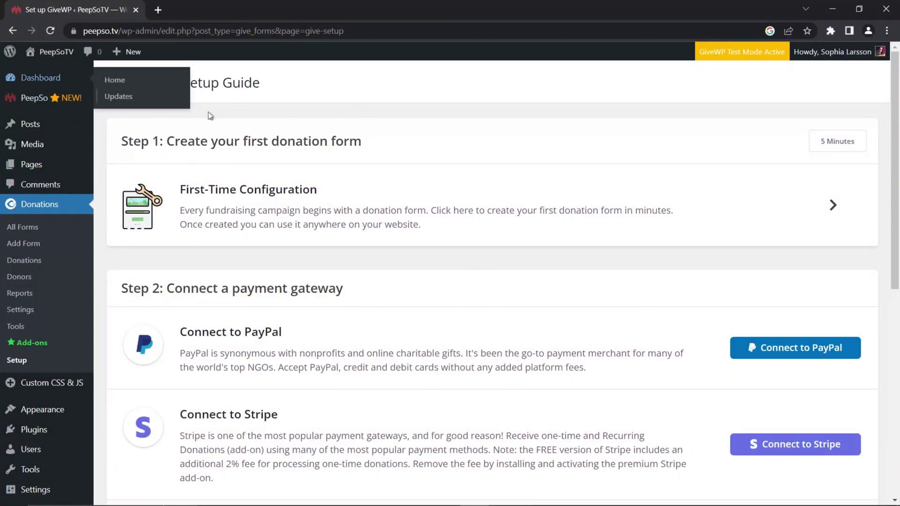
Reopen the GiveWP Setup Guide from the WordPress dashboard, and view then dismiss the First-Time Configuration wizard
left_click(42, 79)
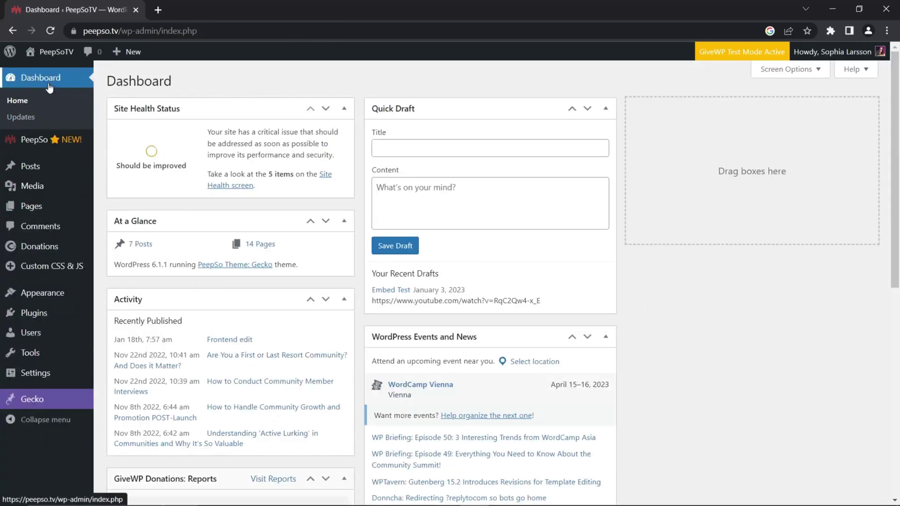
mouse_move(28, 253)
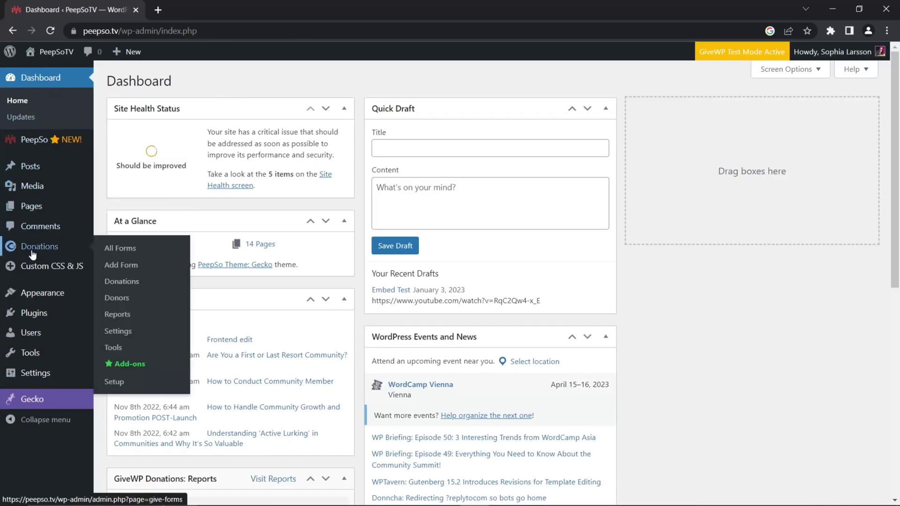
left_click(114, 385)
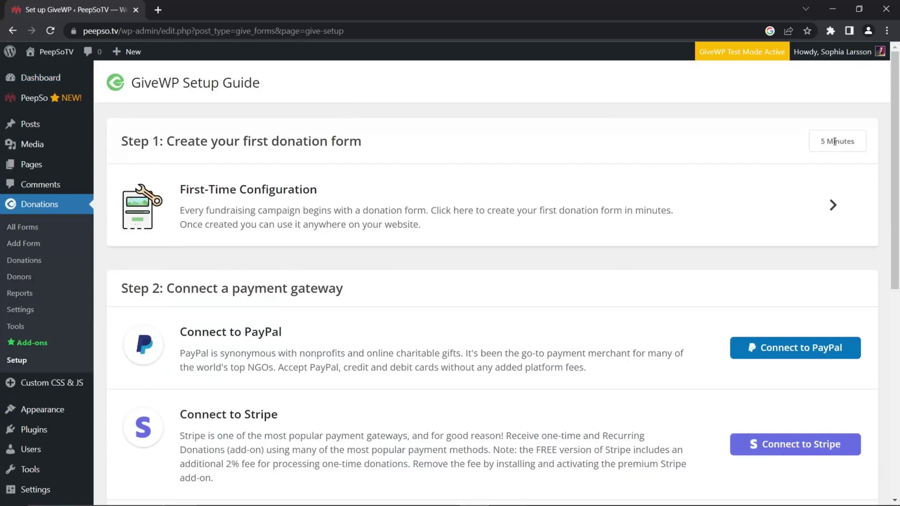
left_click(834, 209)
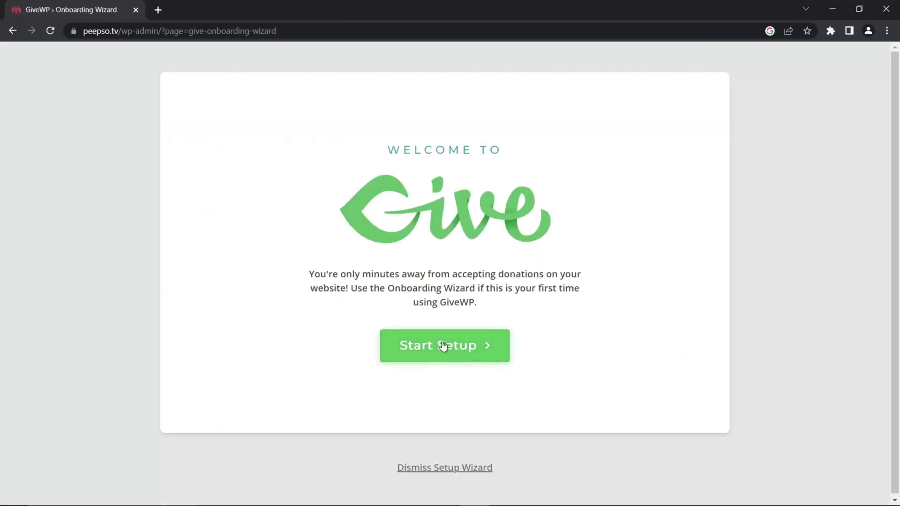
left_click(437, 469)
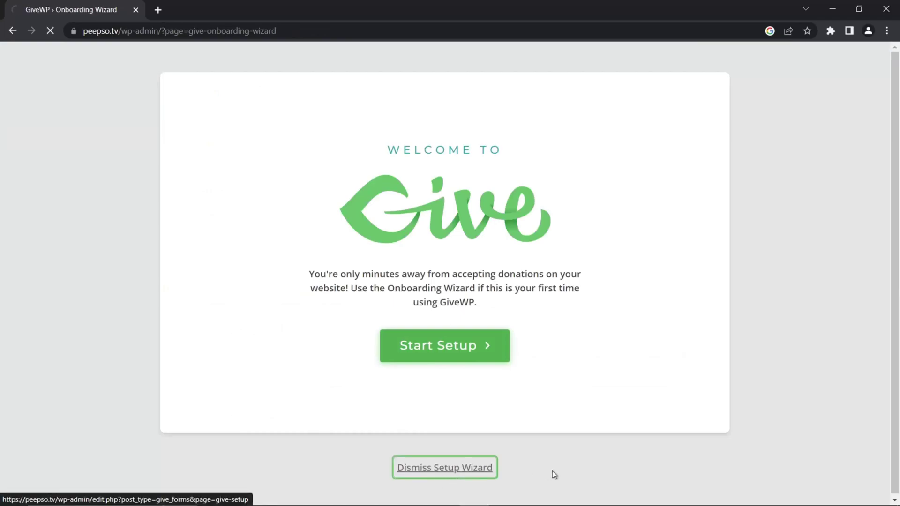
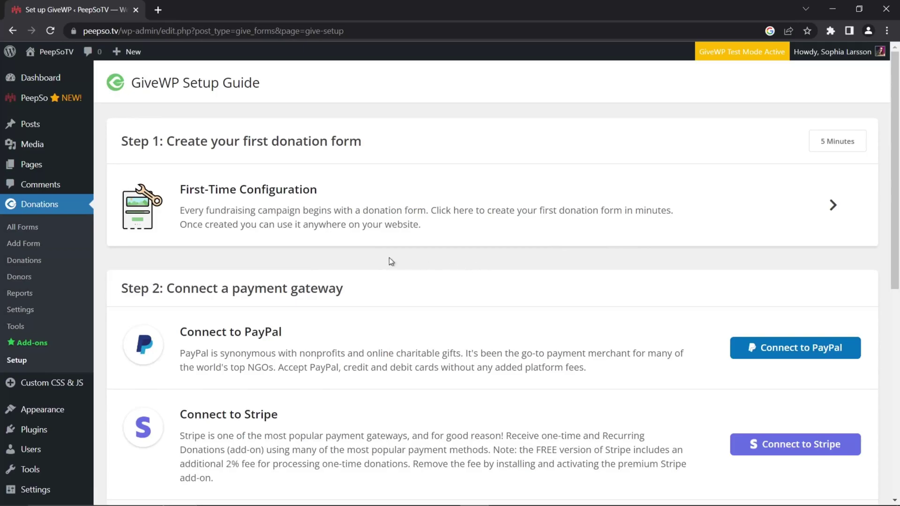
Review the sections of the GiveWP Setup Guide and find the Getting Started guide among the GiveWP website's resources
scroll(375, 257, "down", 3)
scroll(469, 202, "down", 7)
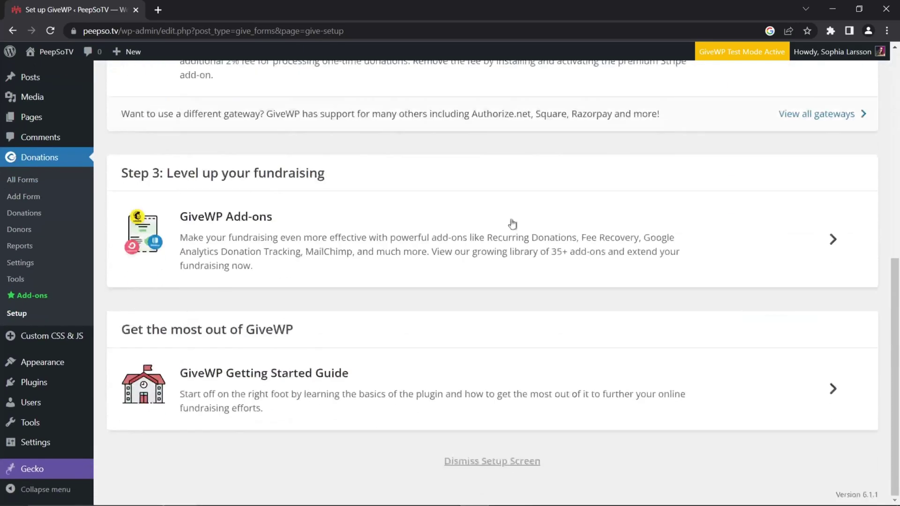
scroll(539, 234, "up", 10)
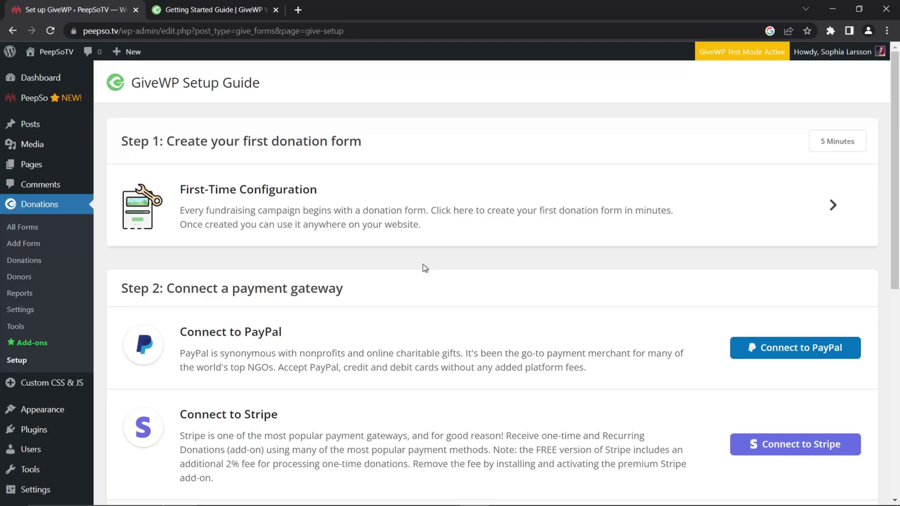
left_click(208, 9)
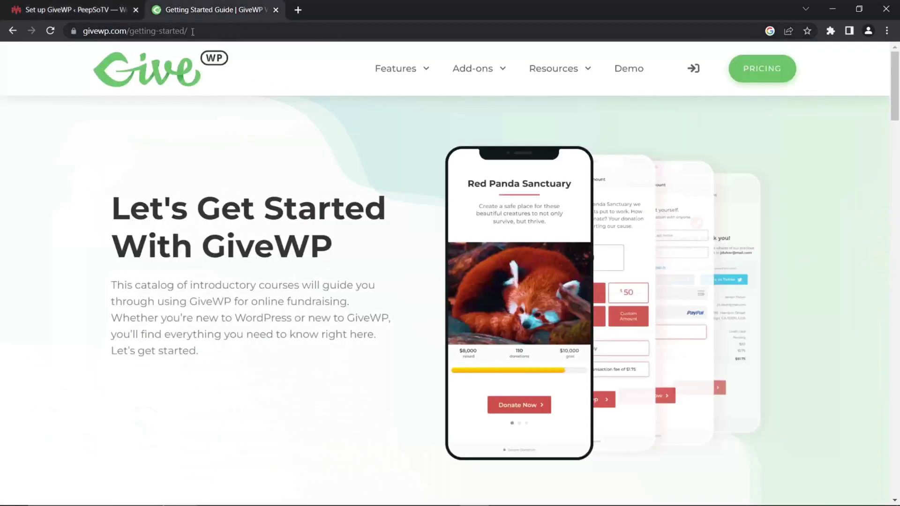
left_click(145, 74)
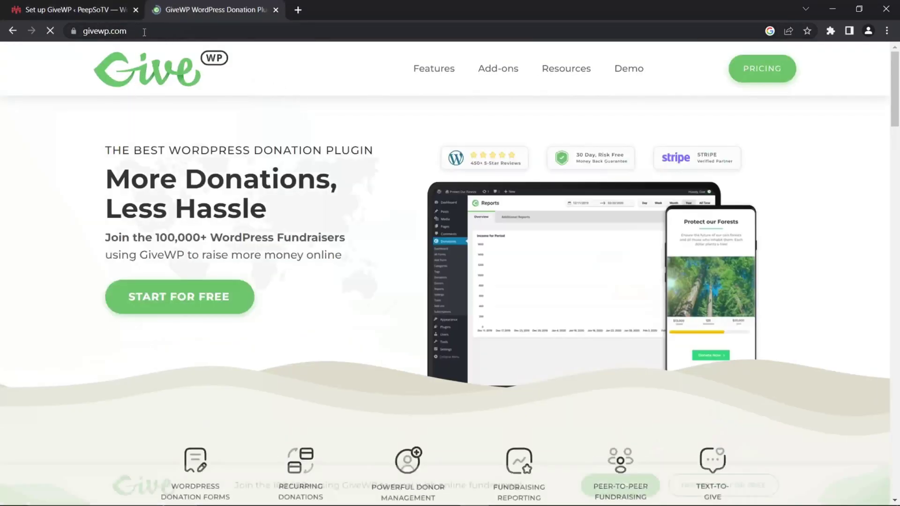
mouse_move(542, 75)
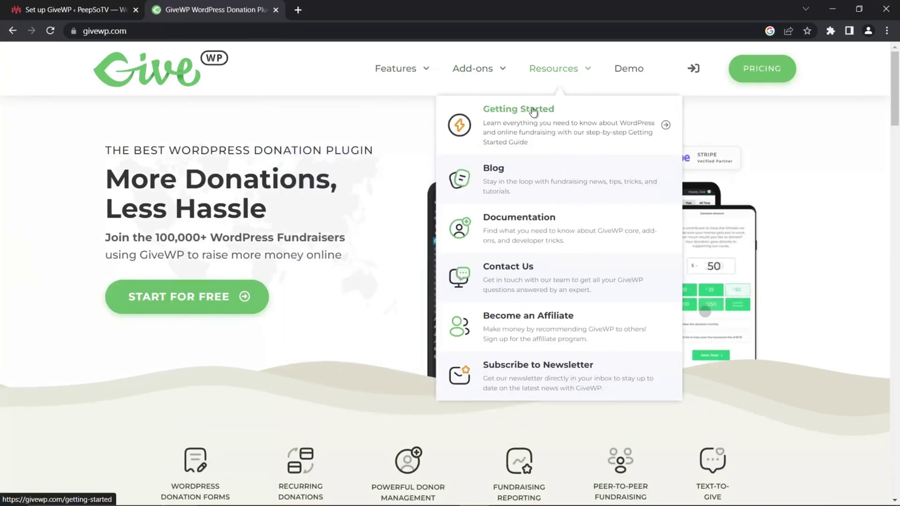
left_click(504, 121)
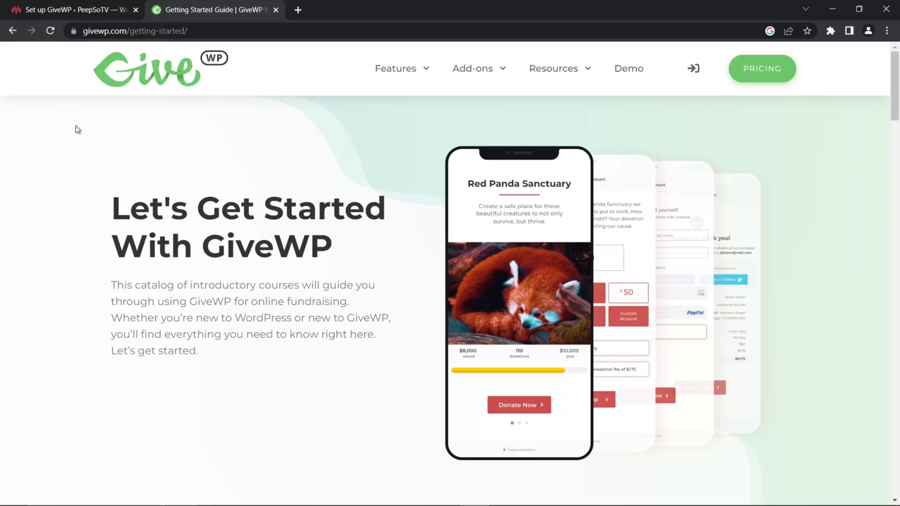
Return to the WordPress admin, open the PeepSo Installer and close the Getting Started guide
left_click(60, 11)
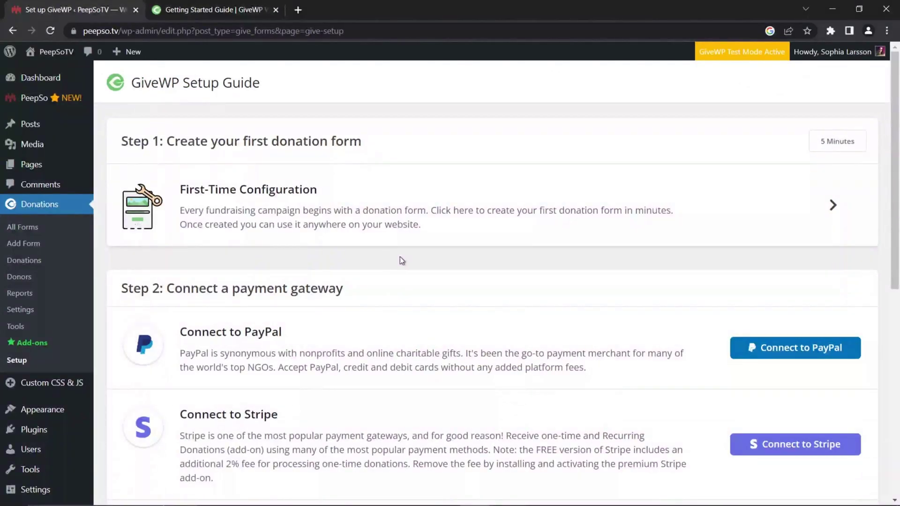
mouse_move(35, 99)
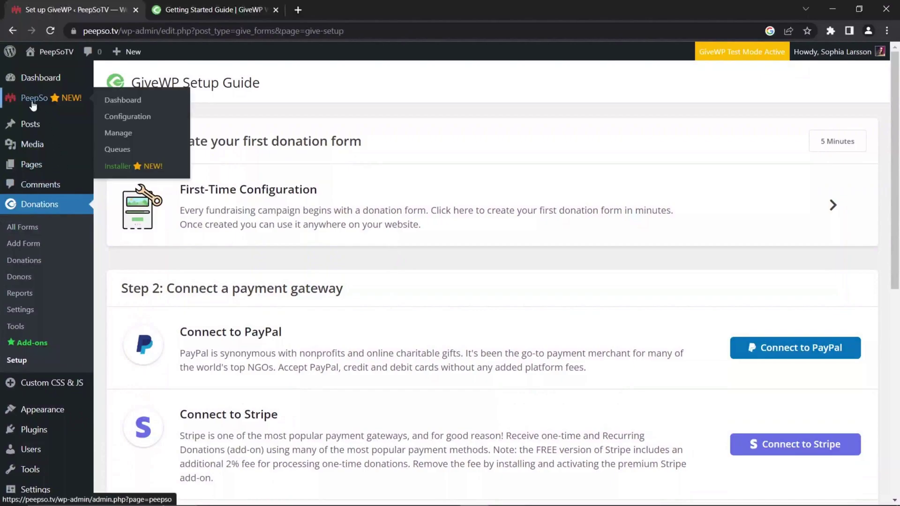
left_click(121, 173)
left_click(276, 10)
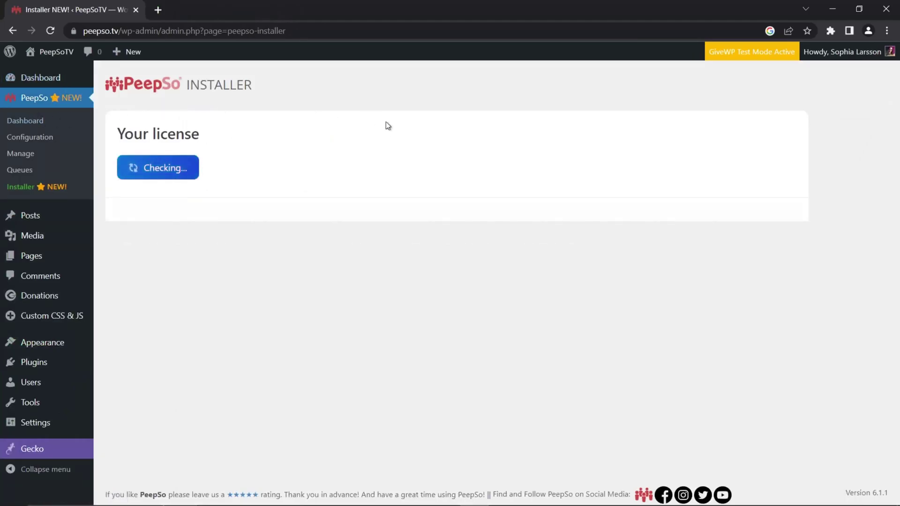
Install and activate the GiveWP integration in the PeepSo Installer
scroll(364, 237, "down", 12)
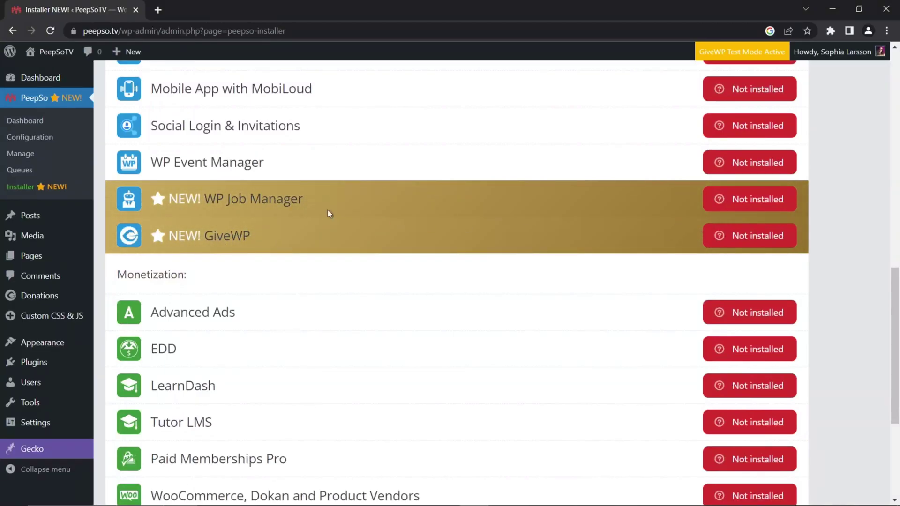
scroll(259, 189, "up", 5)
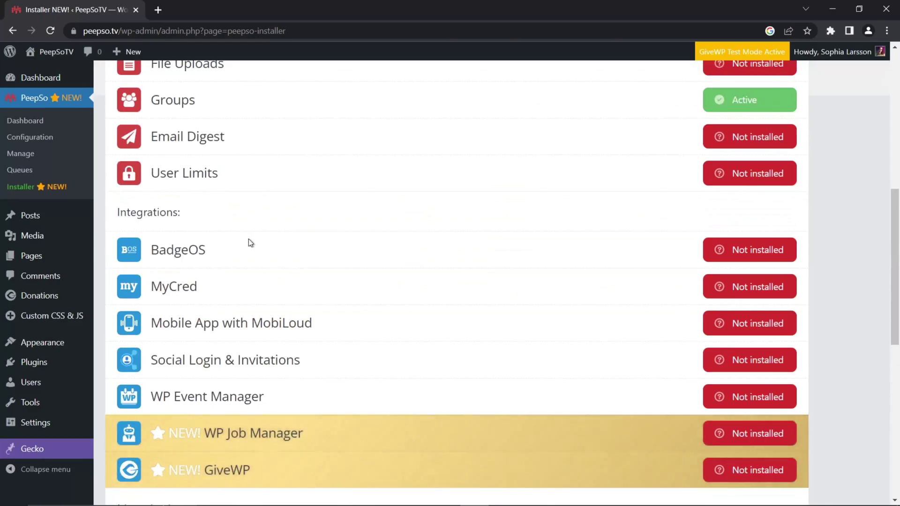
scroll(249, 242, "down", 5)
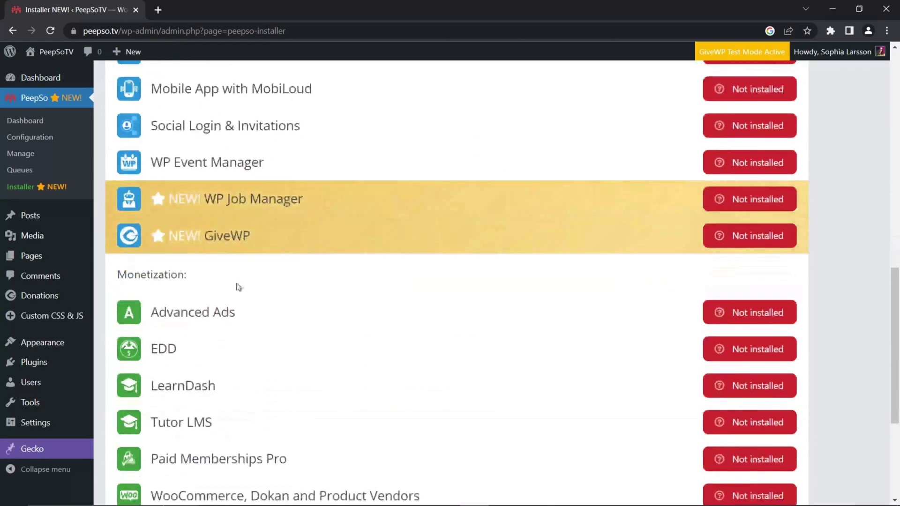
left_click(750, 239)
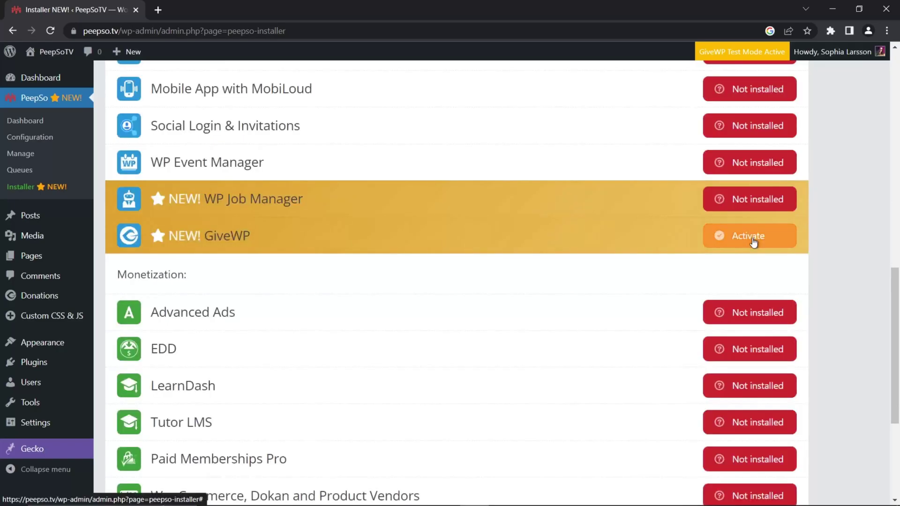
left_click(753, 239)
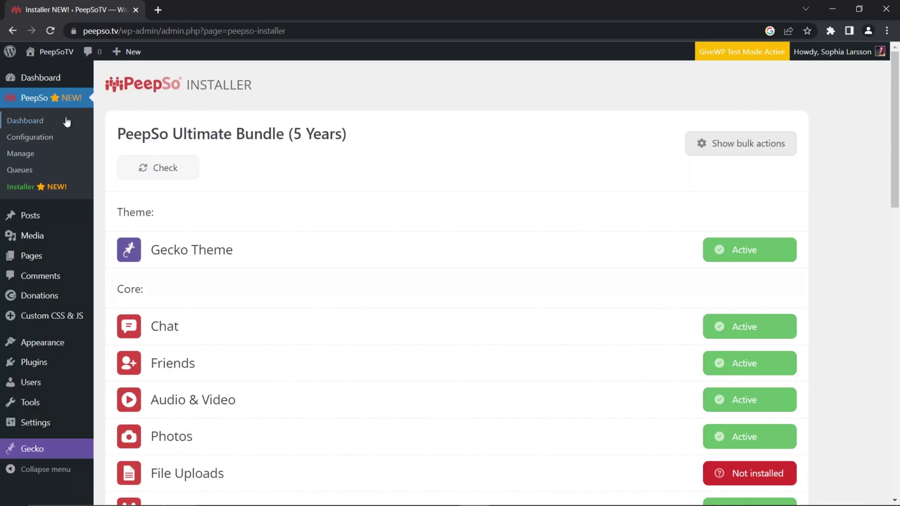
Open PeepSo's GiveWP configuration and turn off the Donations tab in user profiles
left_click(29, 139)
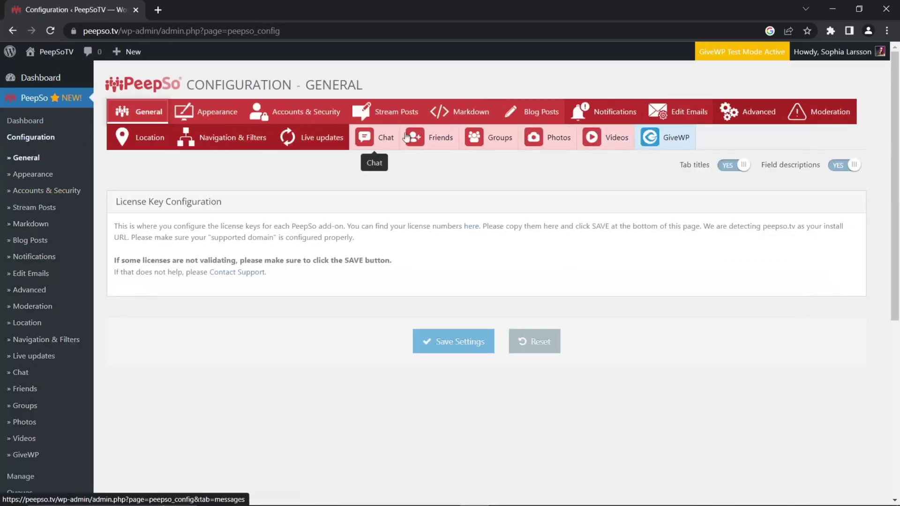
left_click(675, 139)
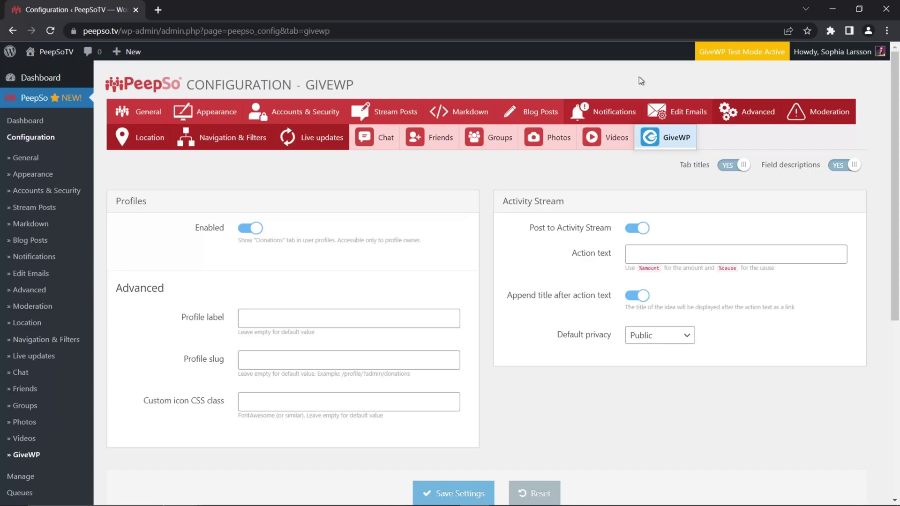
left_click(246, 230)
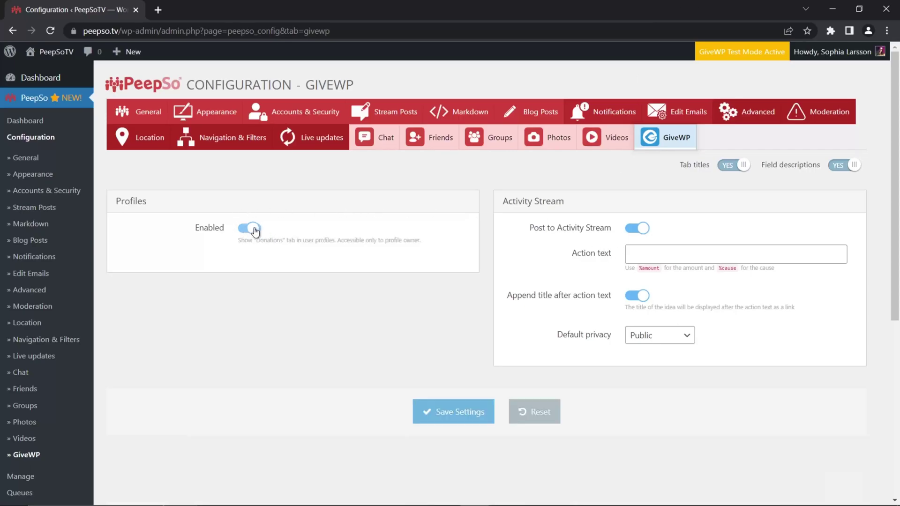
Turn the Donations tab in user profiles back on and save the GiveWP configuration
left_click(249, 267)
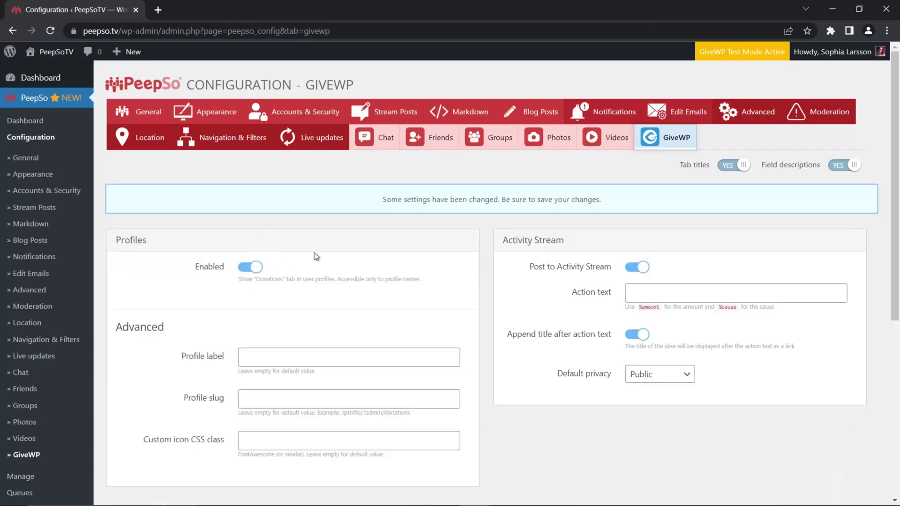
scroll(472, 295, "down", 3)
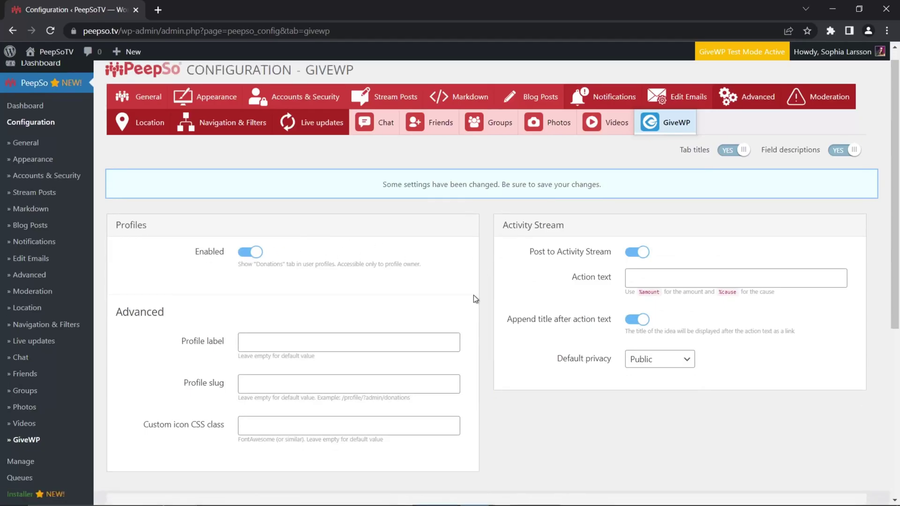
left_click(476, 412)
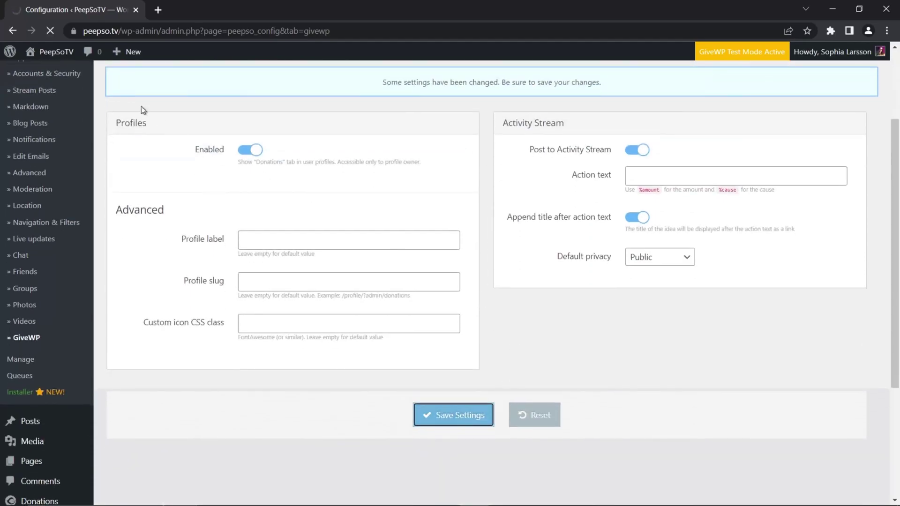
Open the WordPress dashboard in a new browser tab and visit the community site from there
mouse_move(52, 52)
right_click(57, 76)
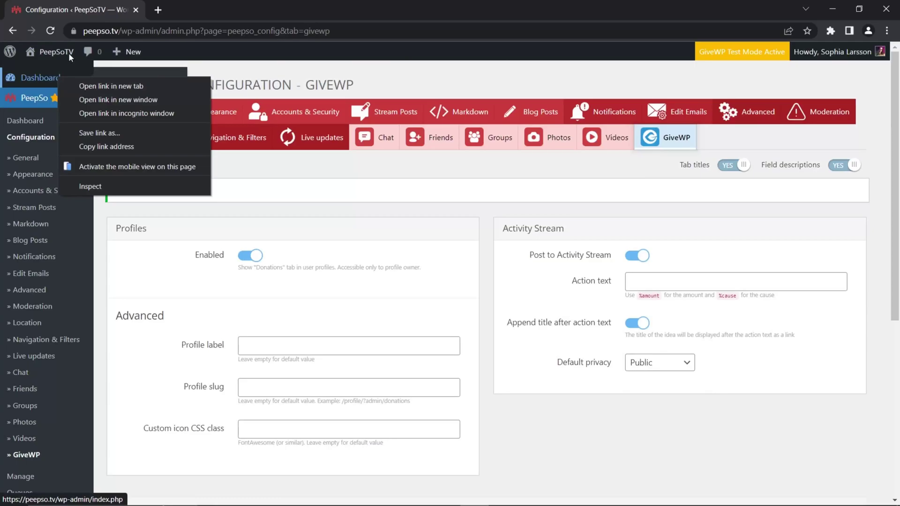
left_click(111, 86)
left_click(192, 14)
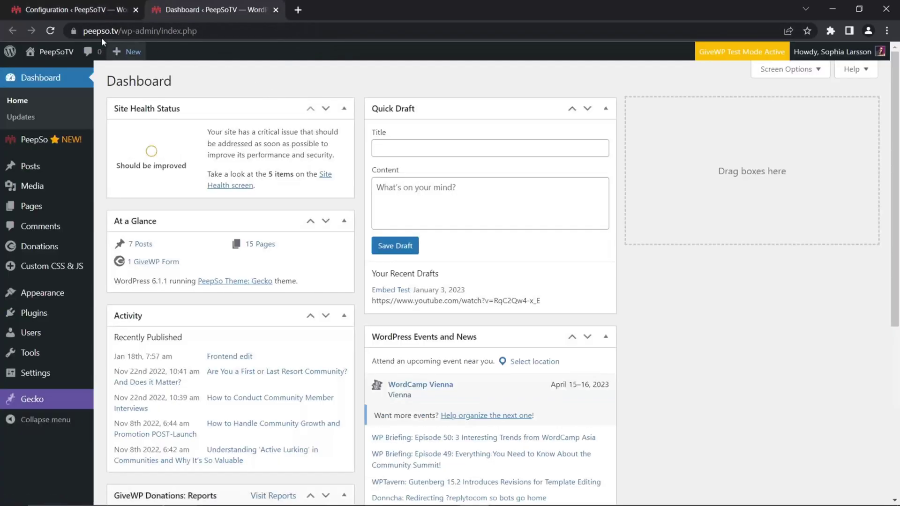
mouse_move(51, 52)
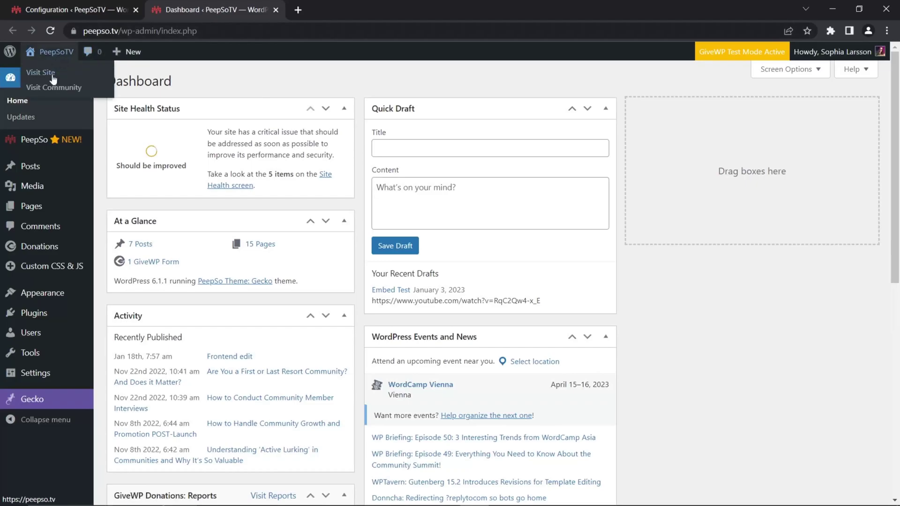
left_click(53, 75)
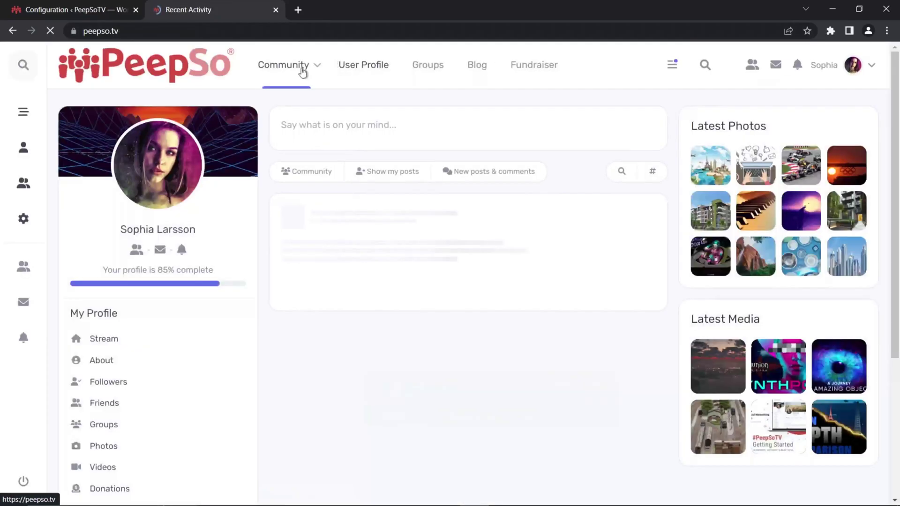
Go to the logged-in member's profile and open its Donations section
left_click(183, 175)
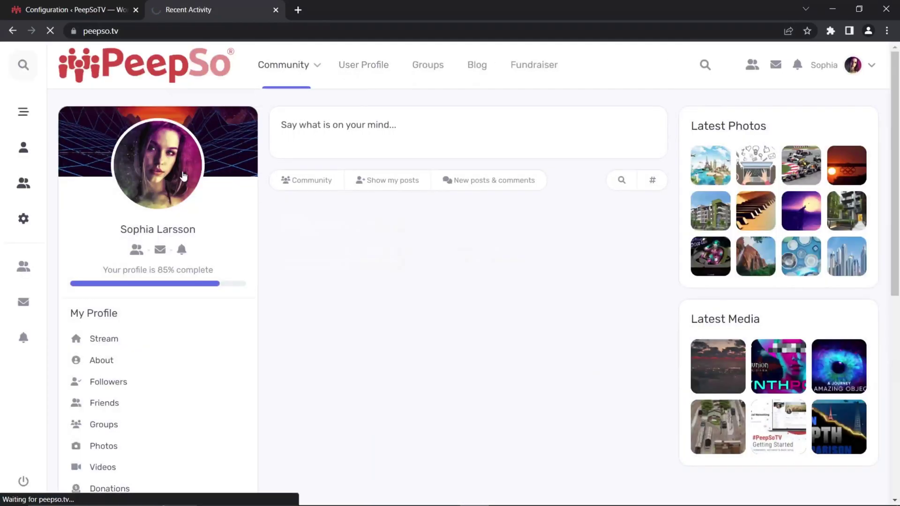
scroll(410, 202, "down", 3)
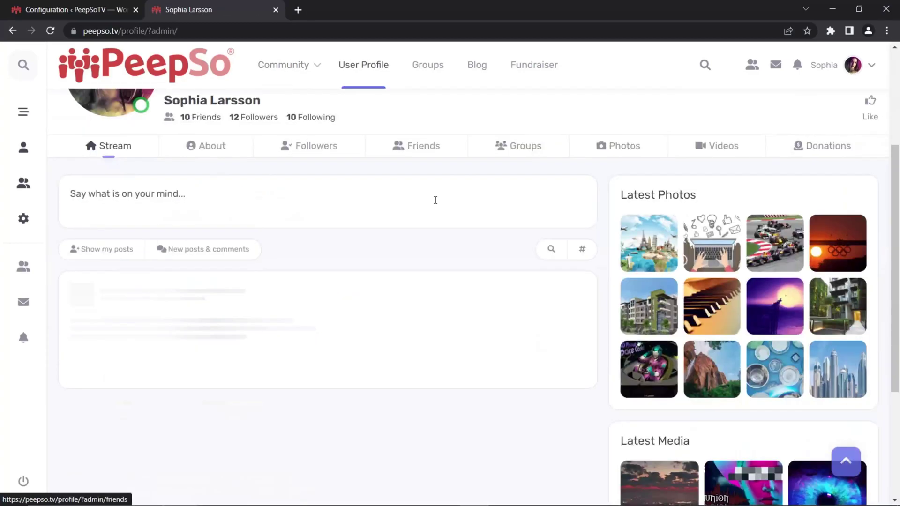
left_click(825, 148)
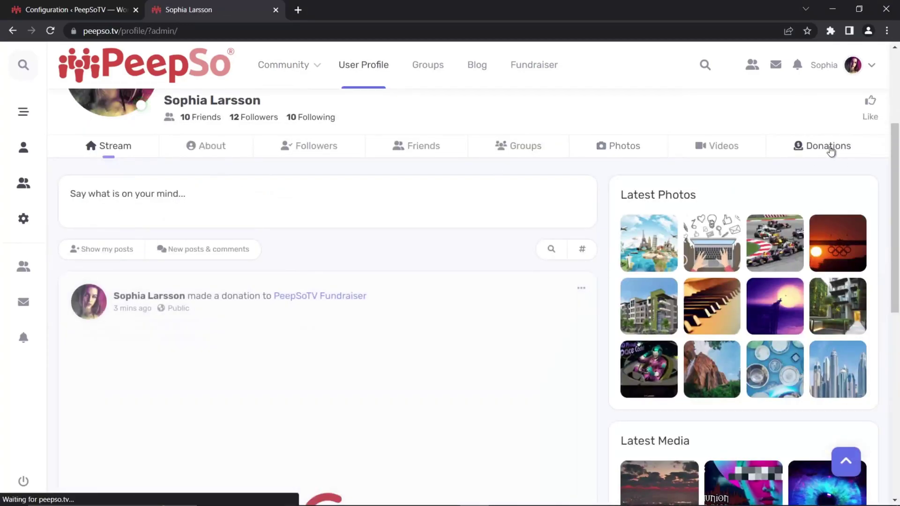
scroll(830, 150, "up", 3)
left_click(836, 263)
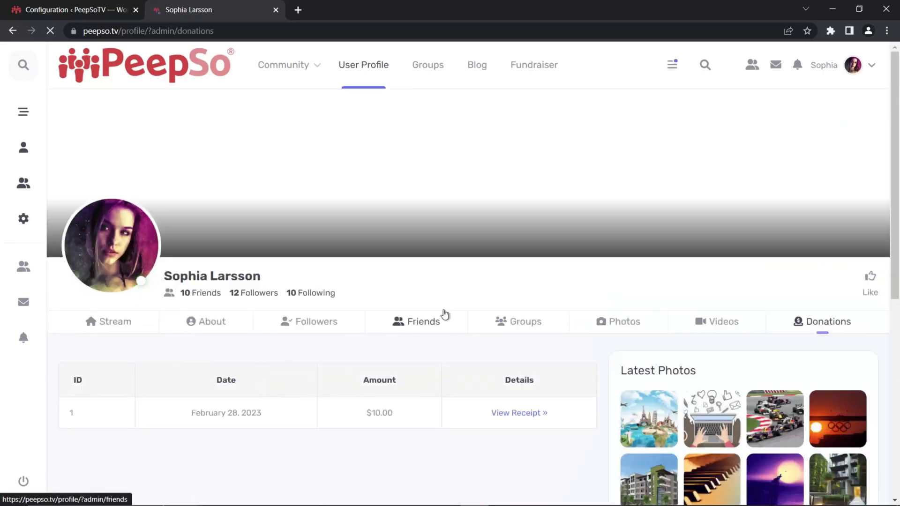
View the receipt of the listed donation and return to all donations
scroll(417, 313, "down", 1)
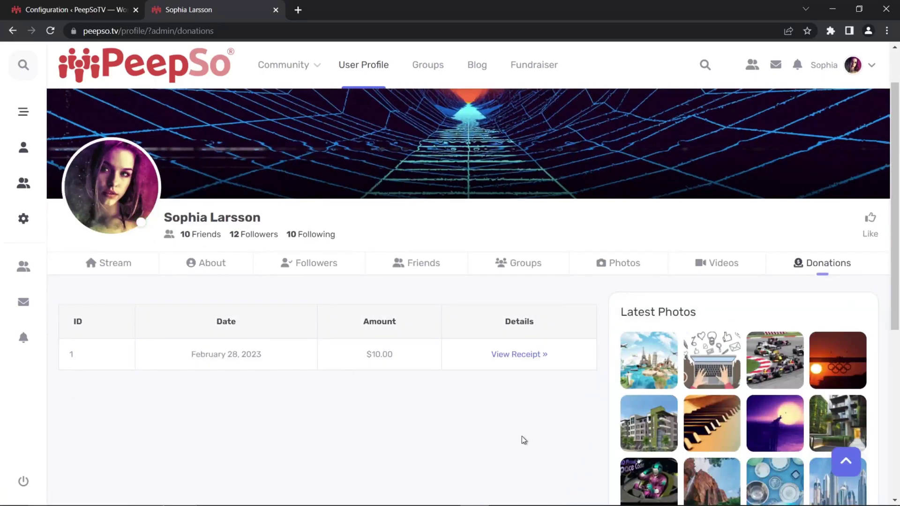
left_click(516, 356)
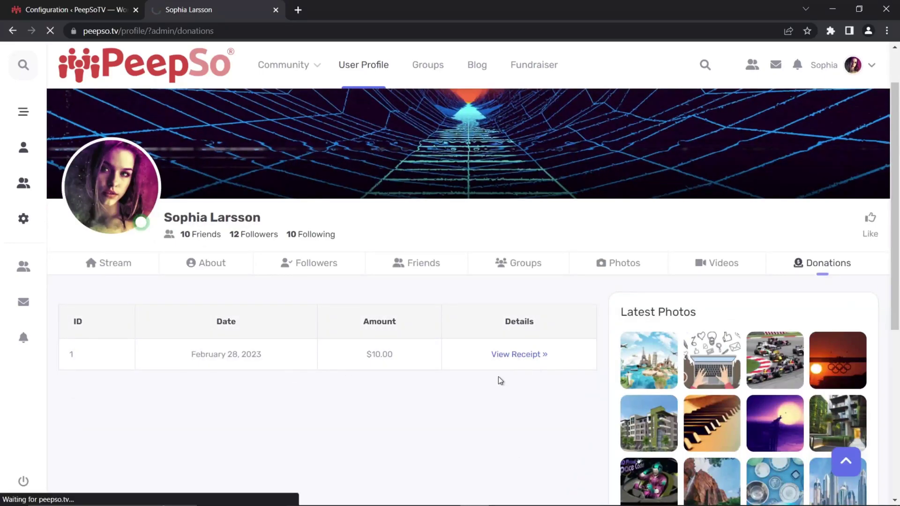
scroll(281, 281, "down", 3)
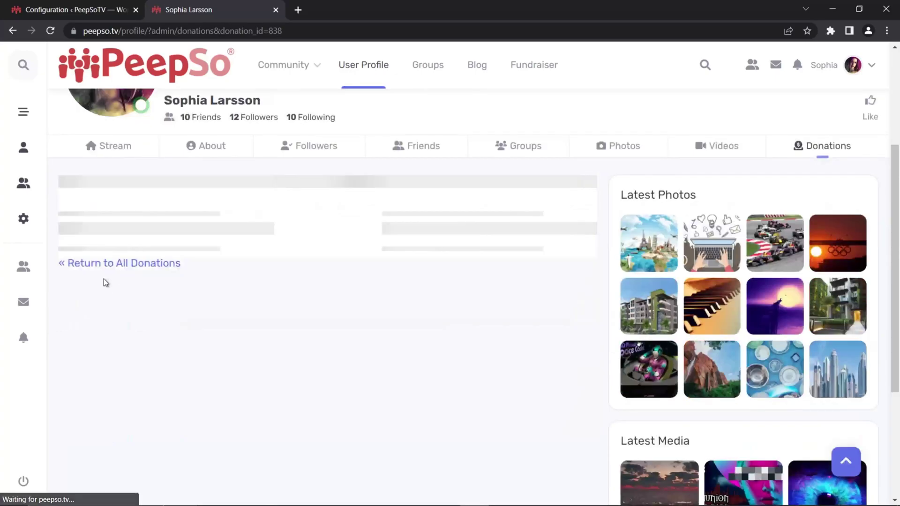
scroll(116, 392, "down", 1)
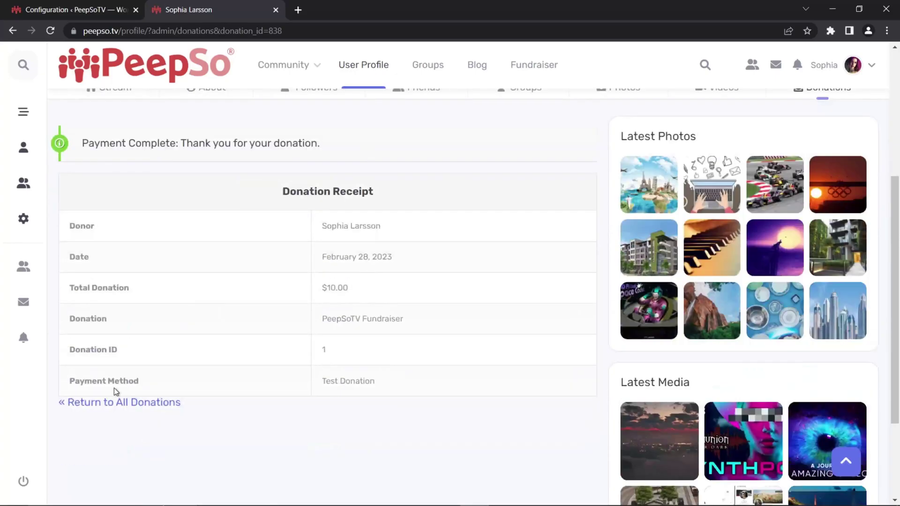
left_click(97, 405)
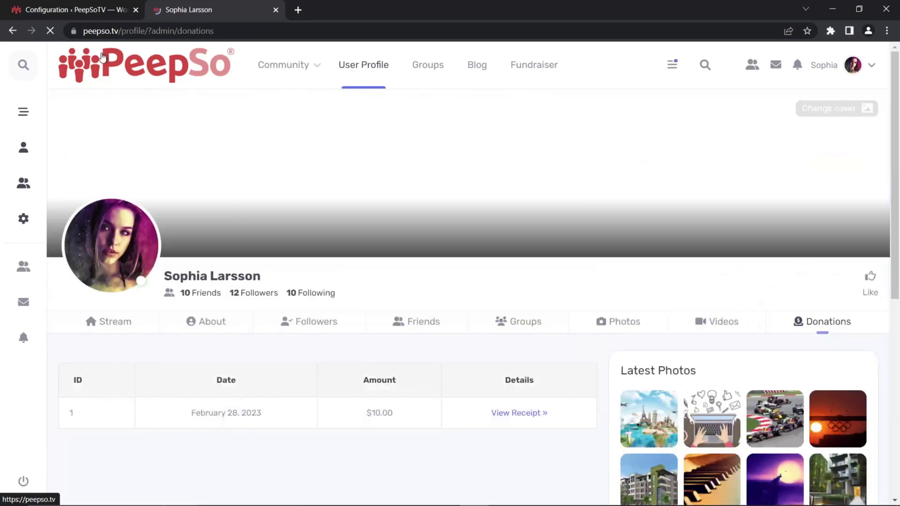
Compare the profile label, slug and custom icon settings with the profile's Donations section and its URL, and save the GiveWP configuration
left_click(141, 13)
scroll(454, 297, "down", 1)
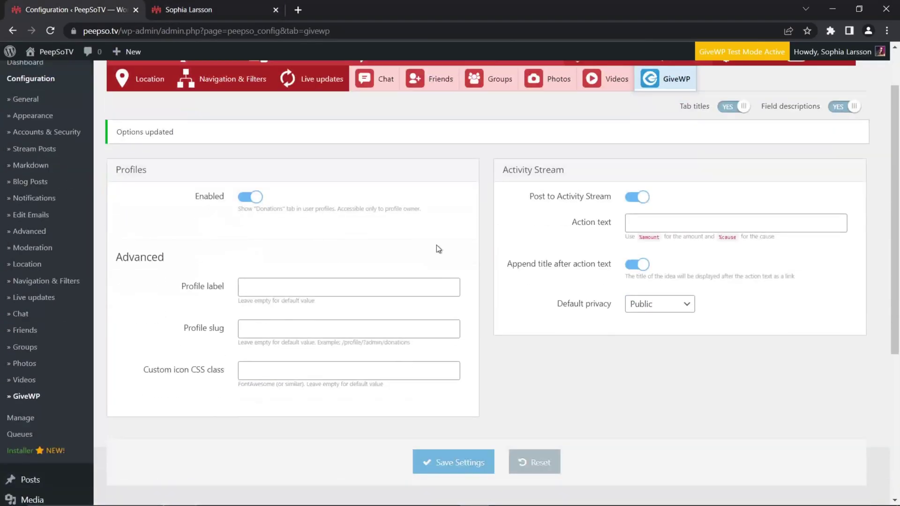
left_click(201, 9)
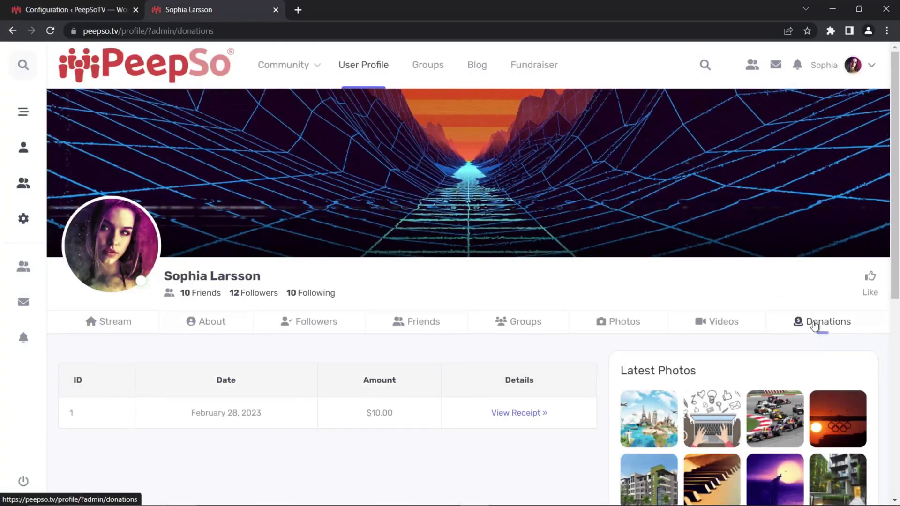
left_click(71, 10)
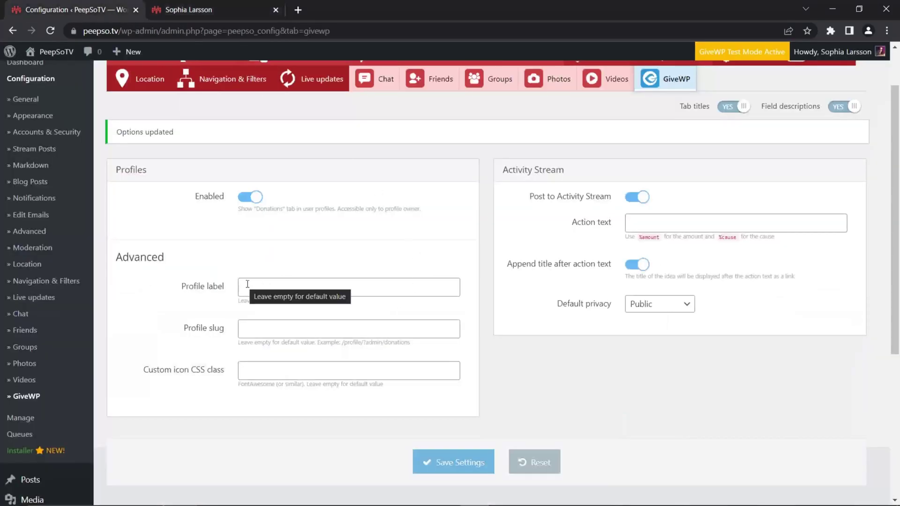
left_click(262, 288)
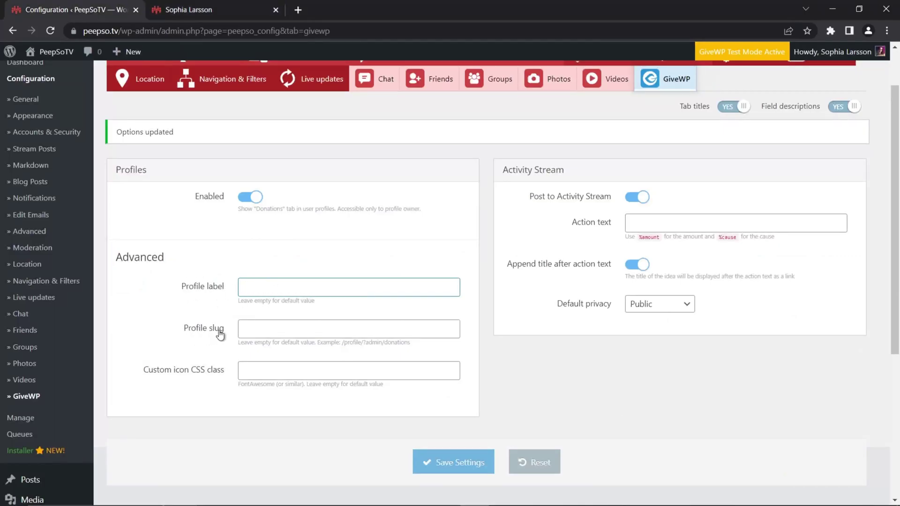
left_click(211, 10)
left_click_drag(214, 30, 177, 31)
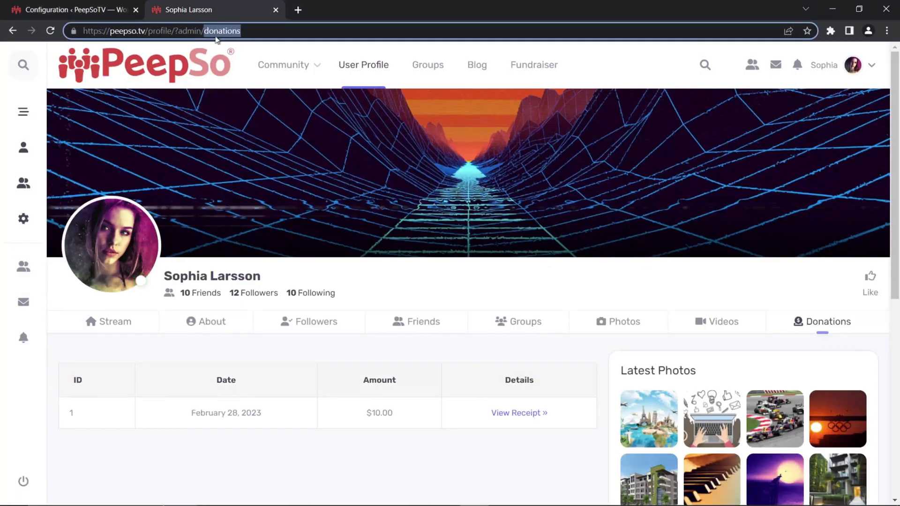
left_click(112, 9)
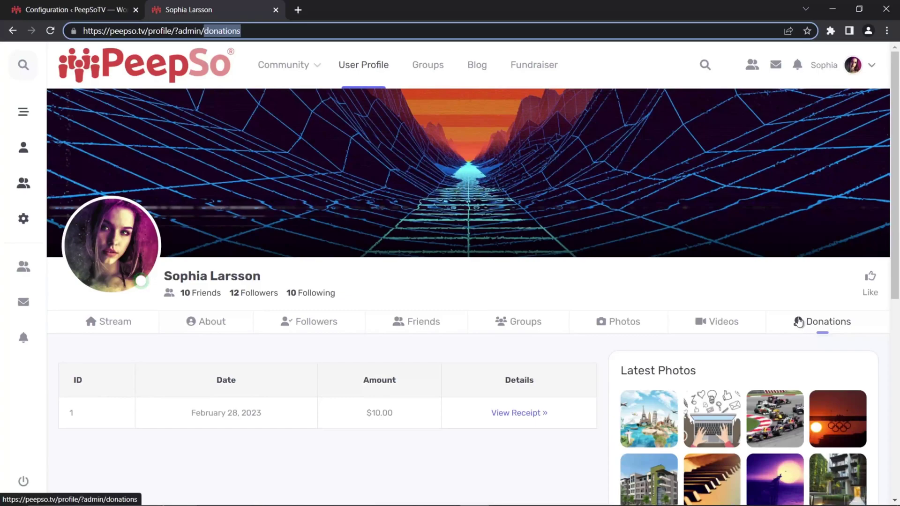
left_click(75, 10)
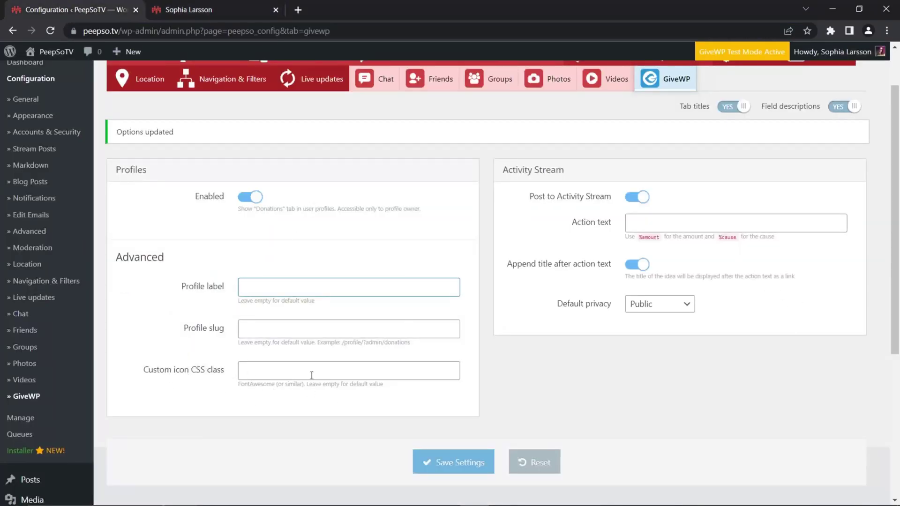
left_click(455, 464)
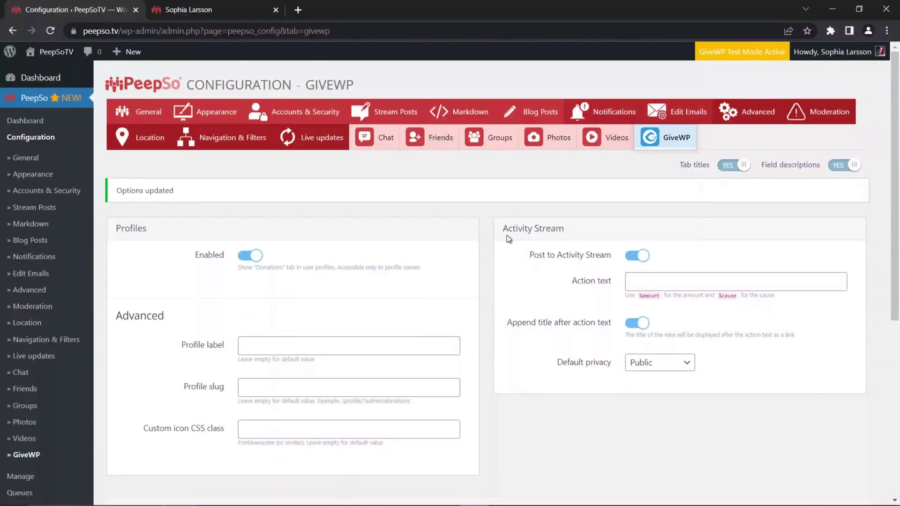
Switch Post to Activity Stream off and back on to inspect the options that depend on it
left_click(638, 256)
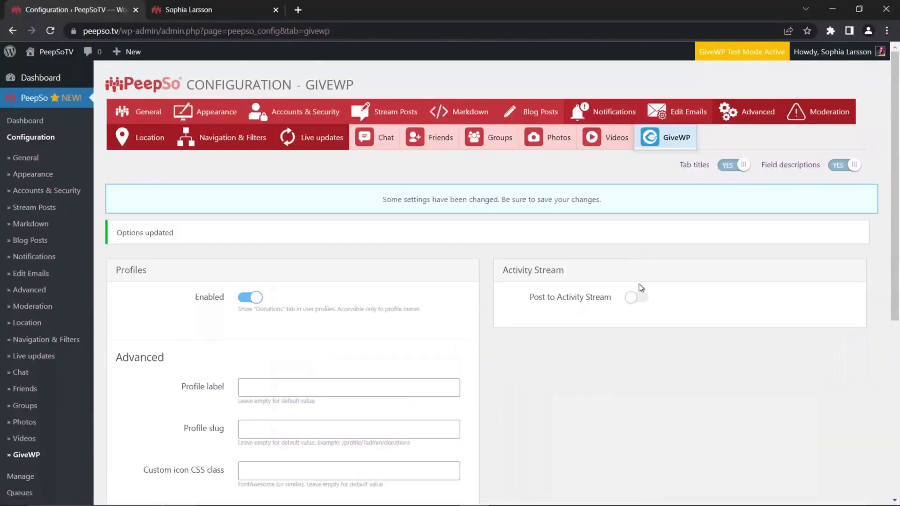
left_click(638, 297)
left_click(642, 299)
left_click(643, 300)
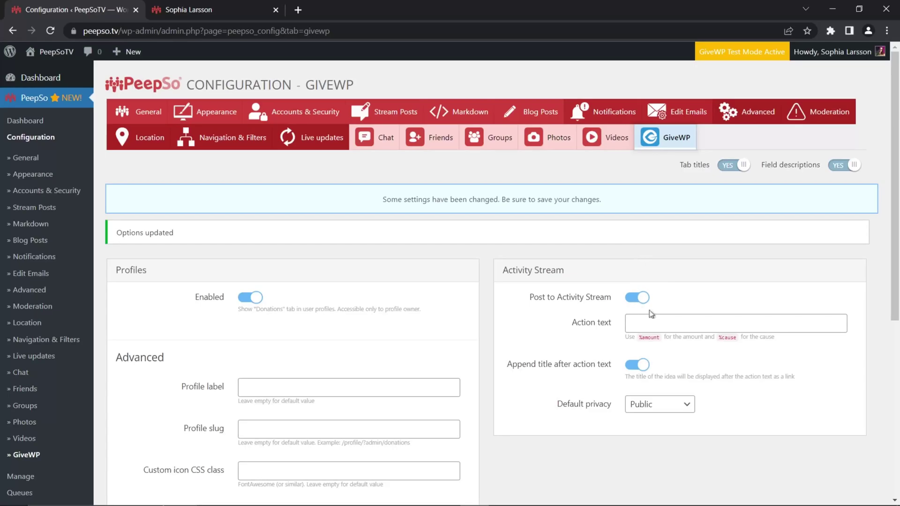
left_click(639, 299)
left_click(641, 300)
scroll(548, 281, "down", 1)
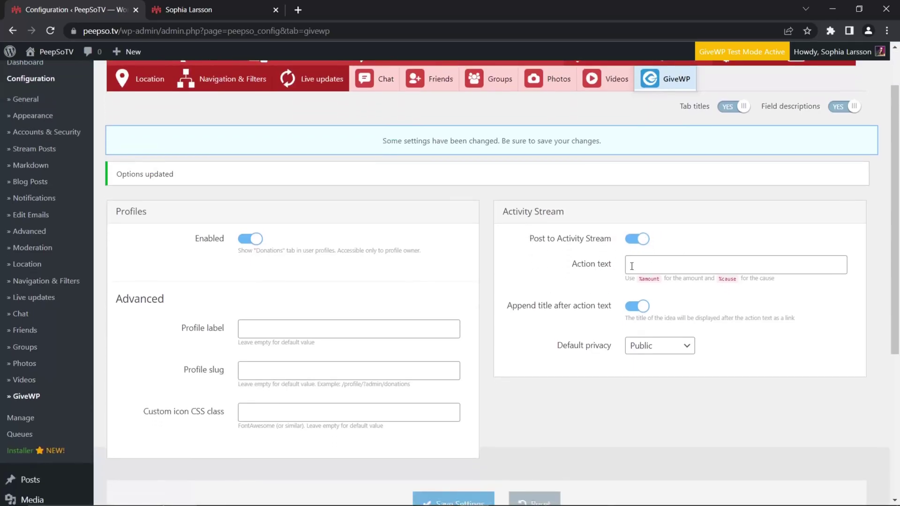
Open the community's activity stream and highlight the action text "made a donation to" in the donation post
left_click(187, 9)
key("Return")
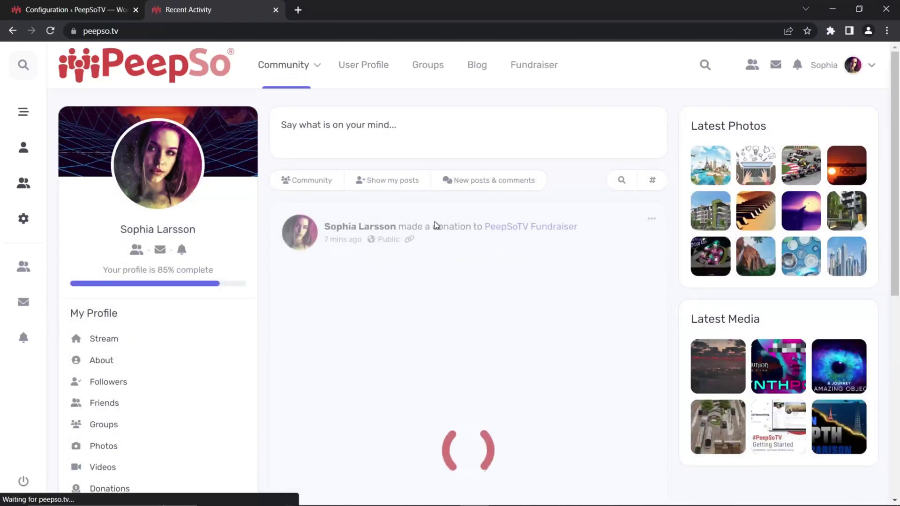
left_click_drag(483, 229, 401, 229)
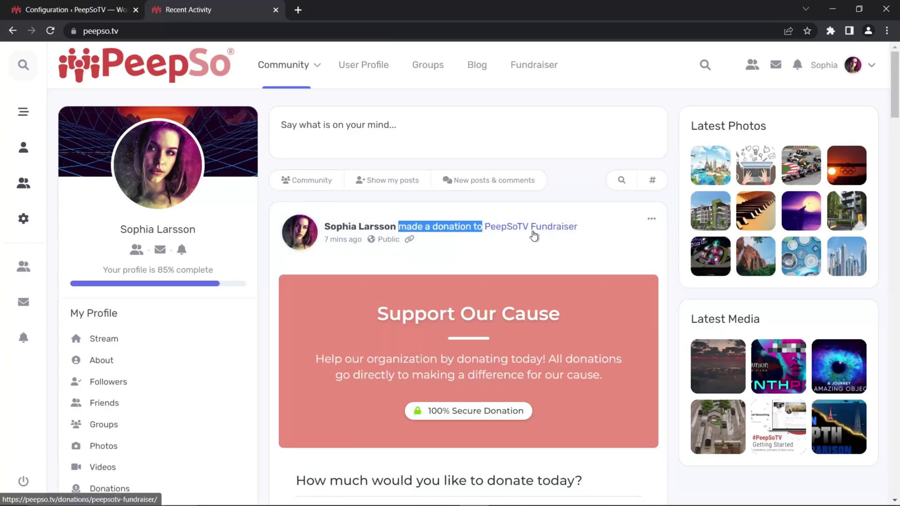
Turn off Append title after action text, checking the fundraiser title in the donation post, and save the GiveWP configuration
left_click(98, 18)
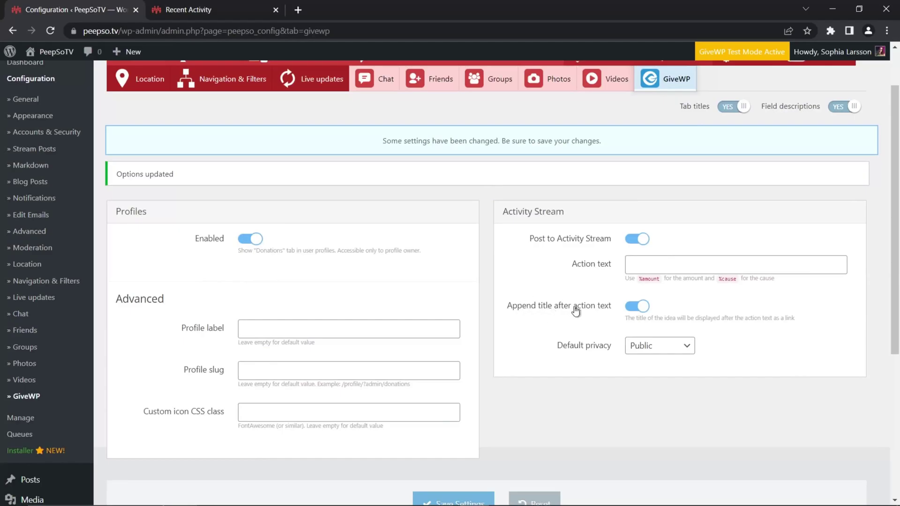
left_click(634, 306)
key("ctrl+Tab")
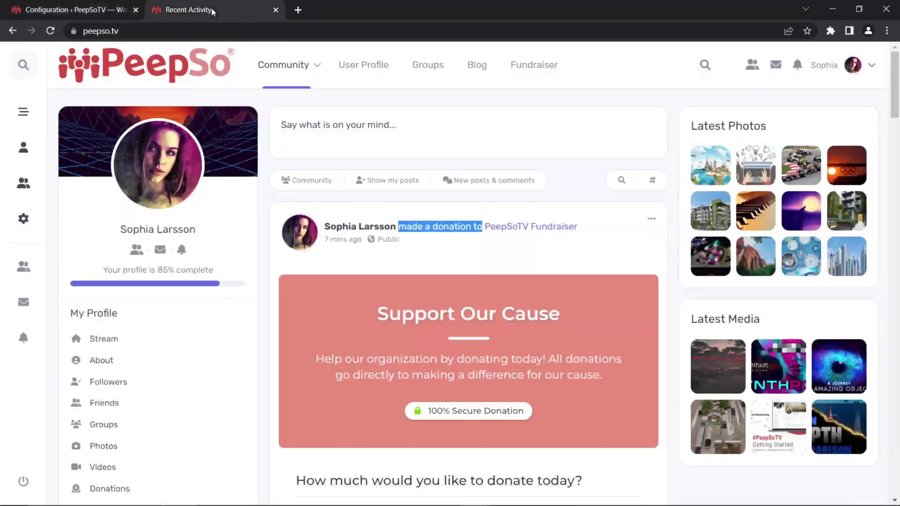
left_click_drag(581, 228, 485, 229)
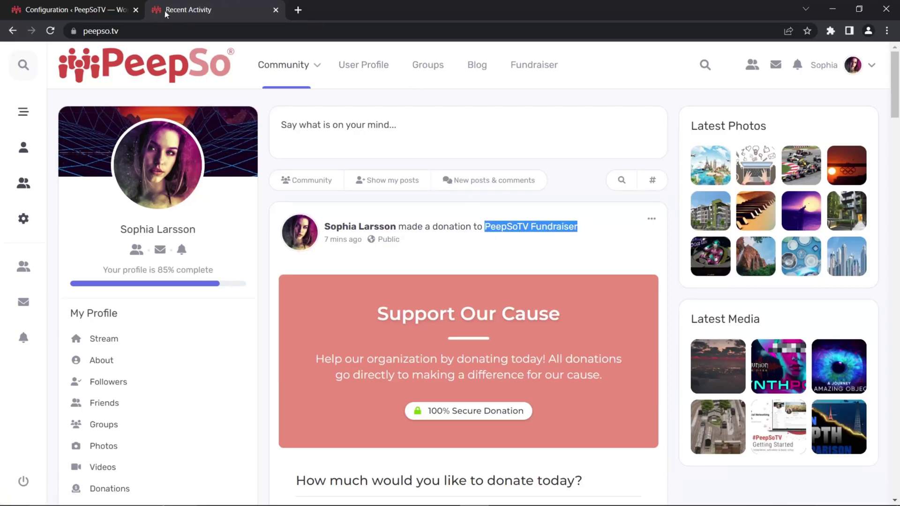
left_click(118, 10)
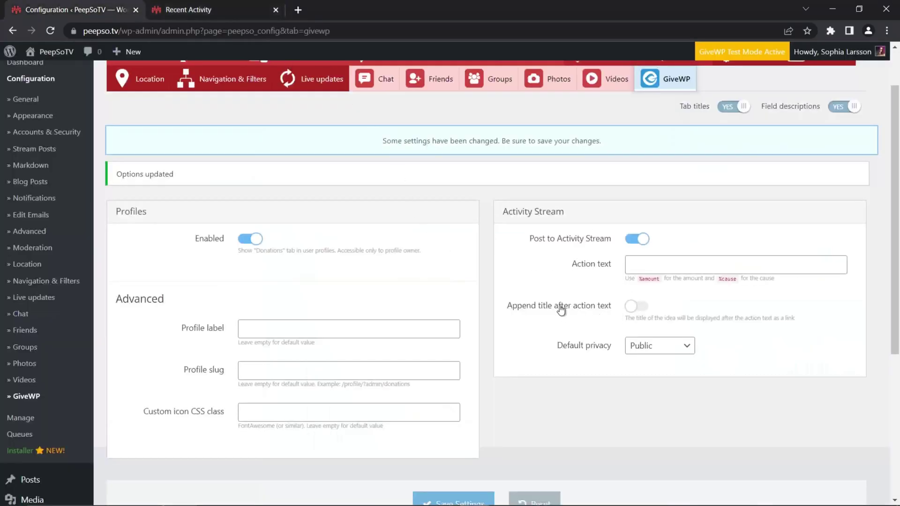
scroll(524, 325, "down", 1)
left_click(457, 446)
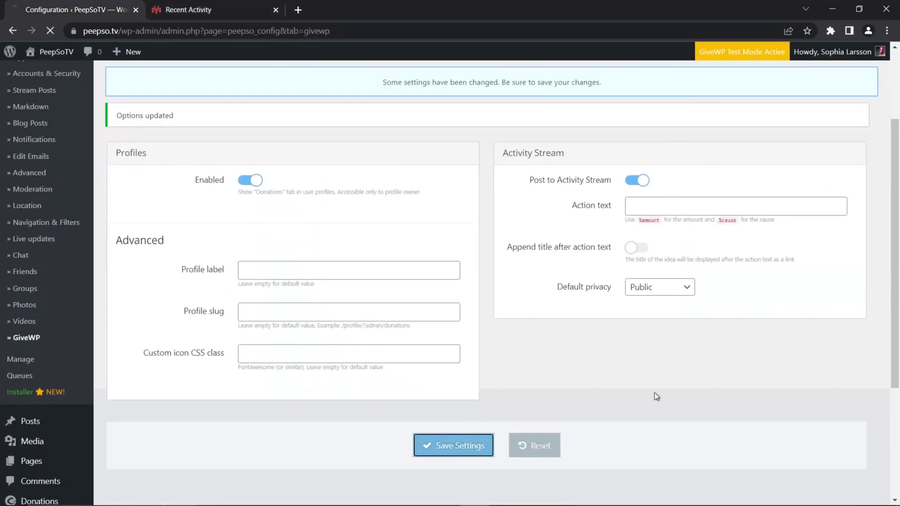
Reload the community's activity stream to check the action text in the donation post, and return to the GiveWP configuration
left_click(172, 11)
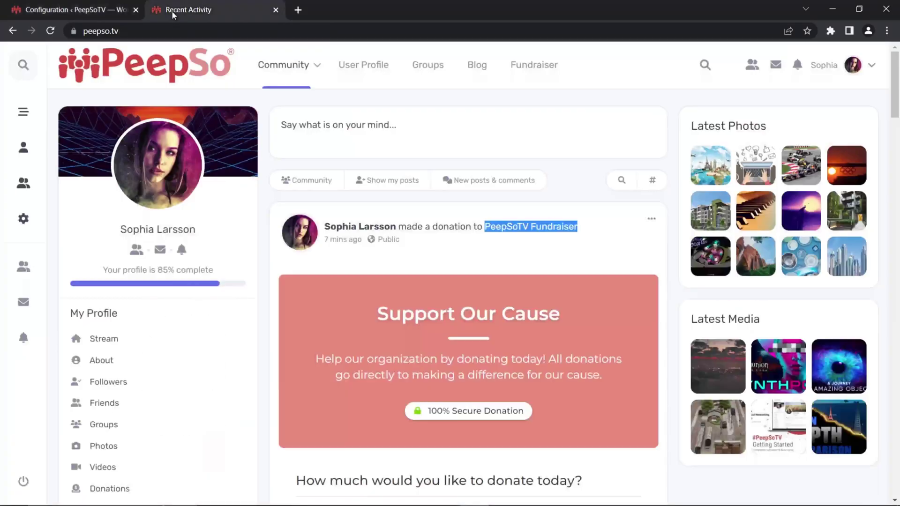
left_click(51, 31)
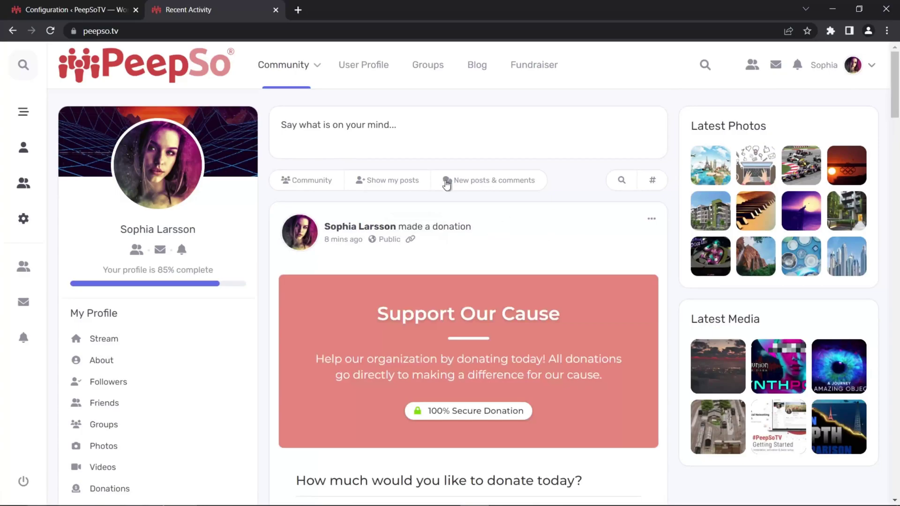
left_click(110, 17)
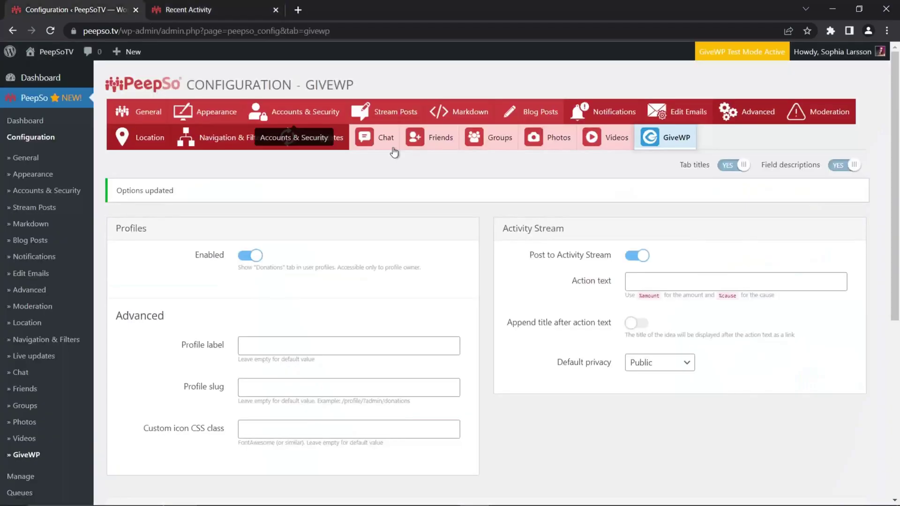
Turn Append title after action text back on, set Default privacy to Site Members, and save the GiveWP configuration
left_click(645, 324)
scroll(511, 313, "down", 1)
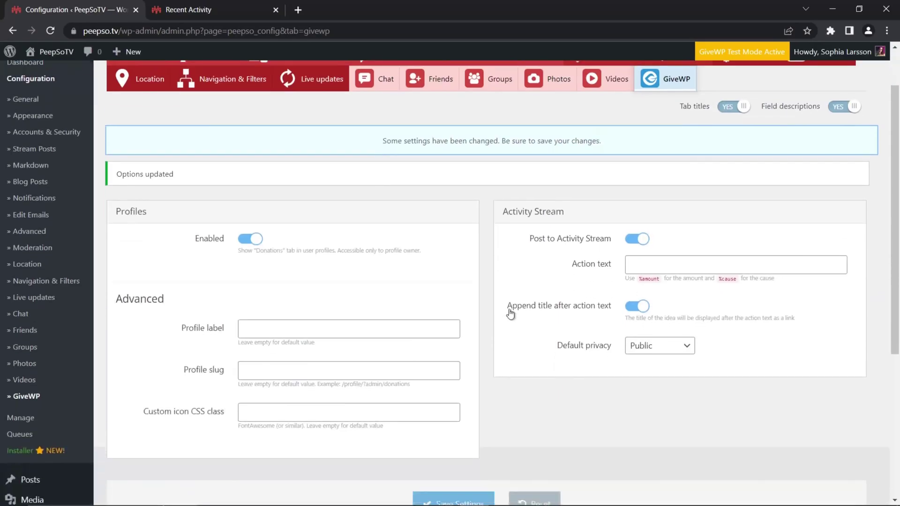
left_click(692, 352)
left_click(648, 369)
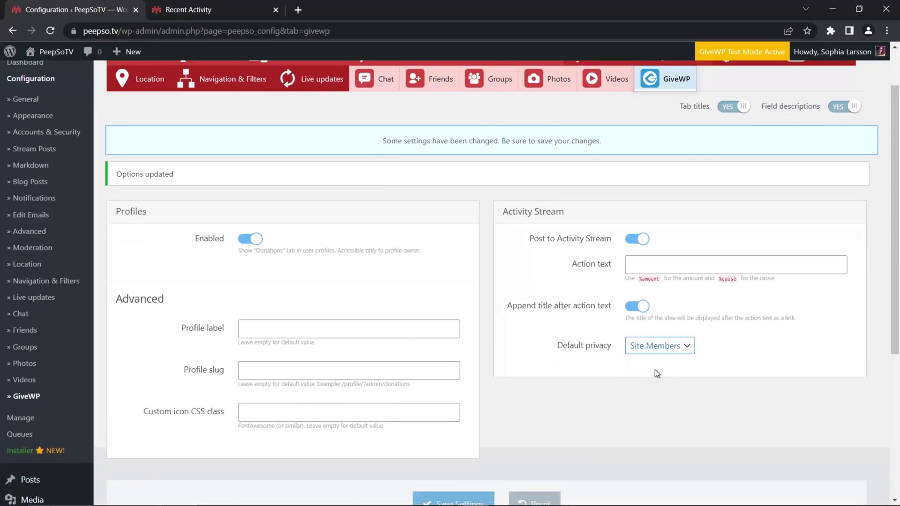
scroll(568, 355, "down", 2)
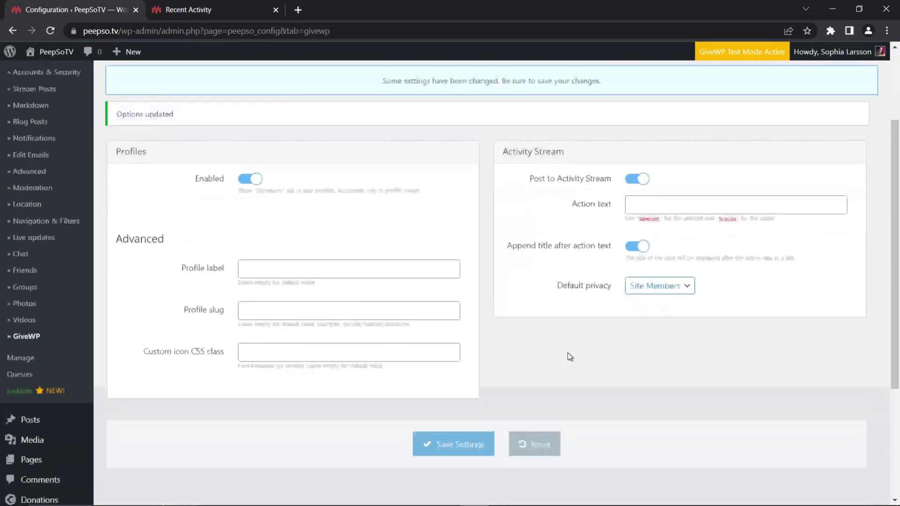
left_click(451, 389)
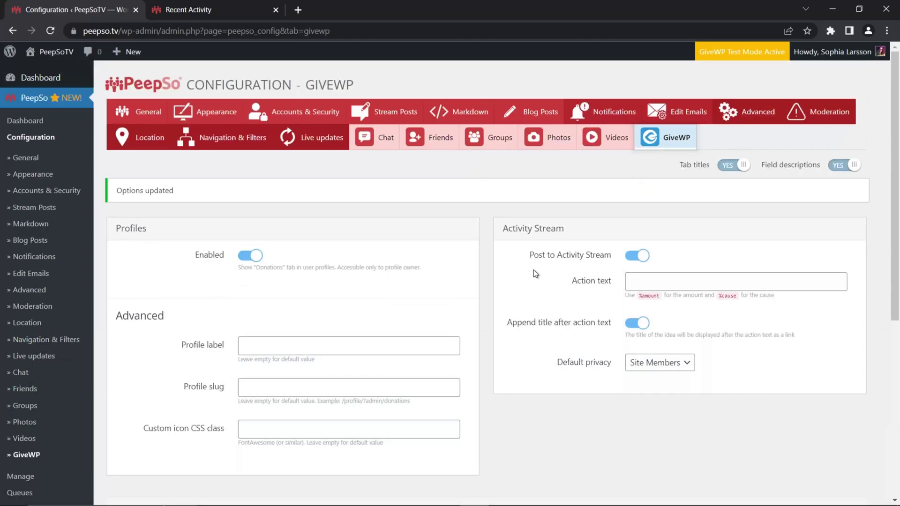
Reload the community's activity stream to check the fundraiser title and privacy label on the existing donation post
left_click(248, 8)
left_click(51, 30)
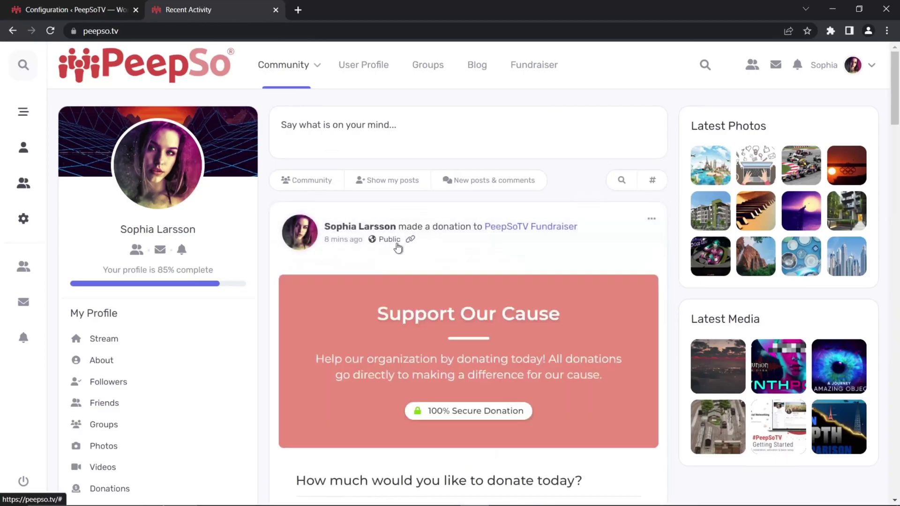
Open the site's Fundraiser page and examine the donation form's introduction and preset amounts
left_click(552, 66)
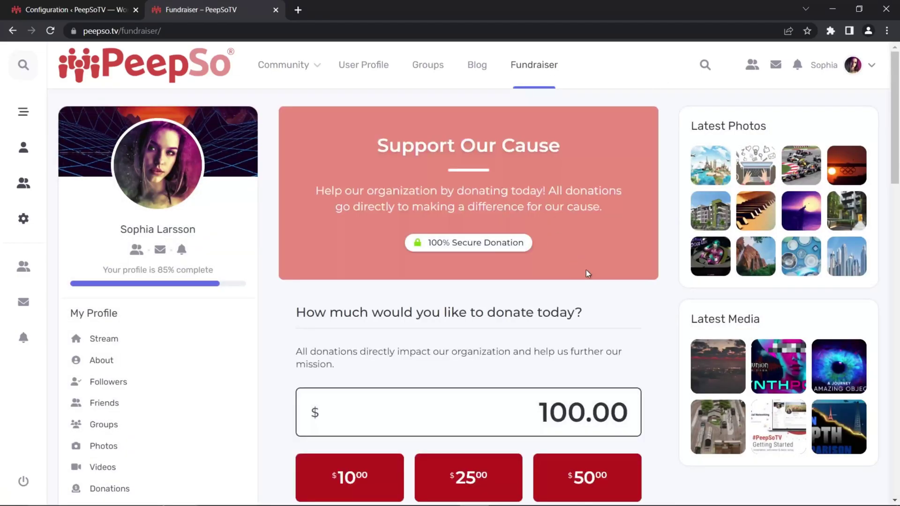
scroll(586, 282, "down", 5)
scroll(535, 315, "up", 5)
scroll(640, 266, "down", 5)
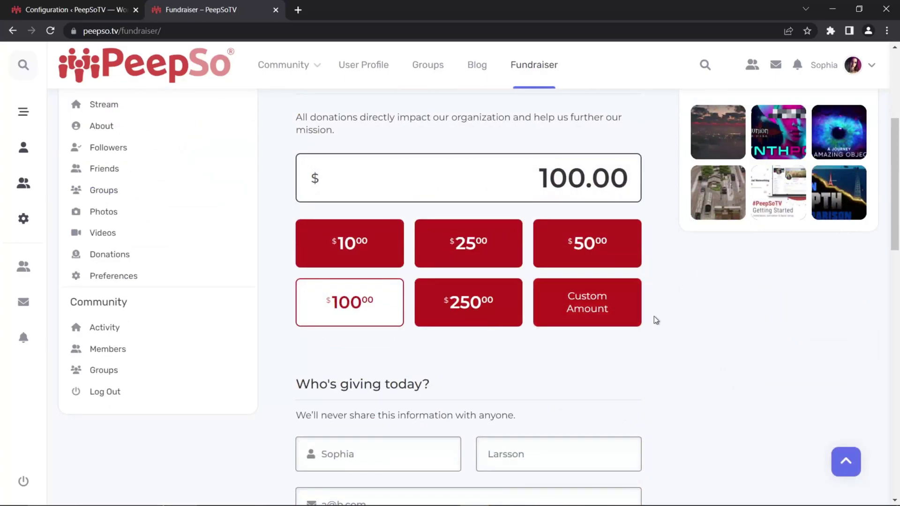
scroll(662, 321, "up", 5)
scroll(662, 321, "down", 2)
scroll(663, 322, "up", 3)
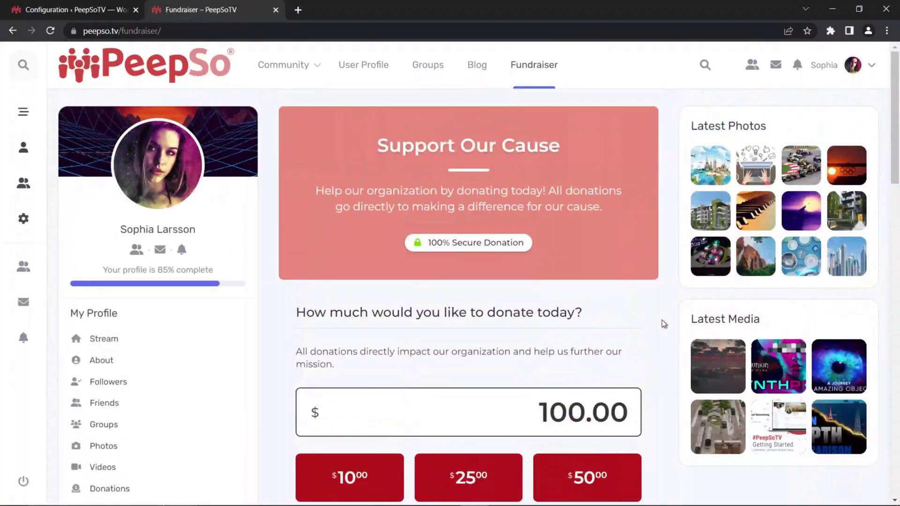
scroll(662, 322, "down", 5)
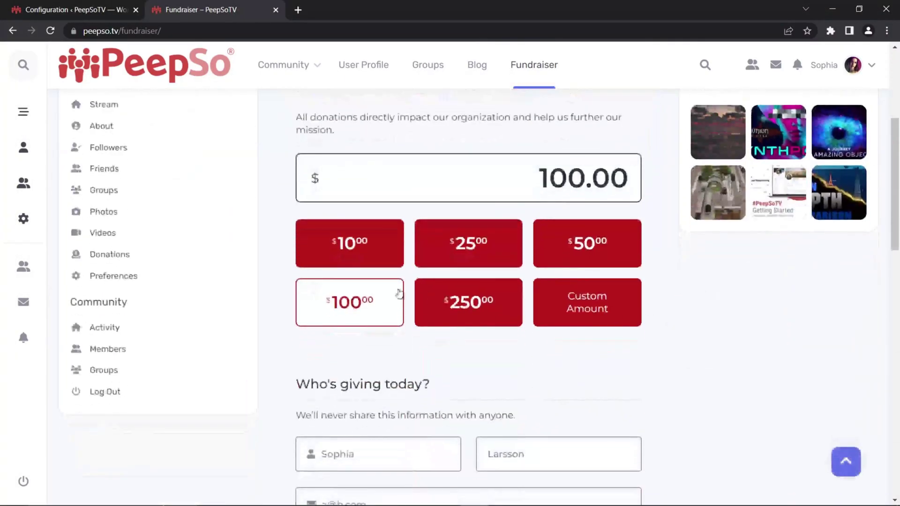
Choose the $25 donation amount, review the donor and payment sections, and submit the donation with the Test Donation method
left_click(488, 258)
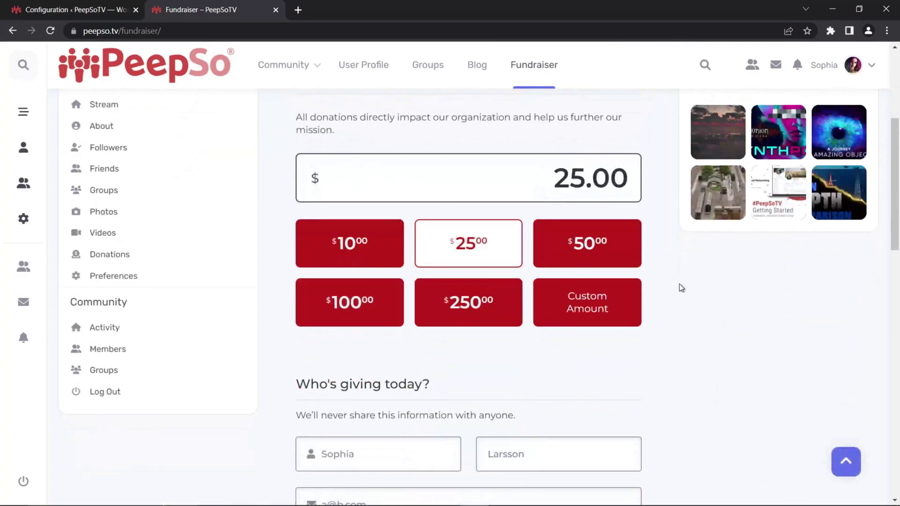
scroll(678, 282, "down", 5)
scroll(677, 283, "up", 5)
scroll(677, 283, "down", 6)
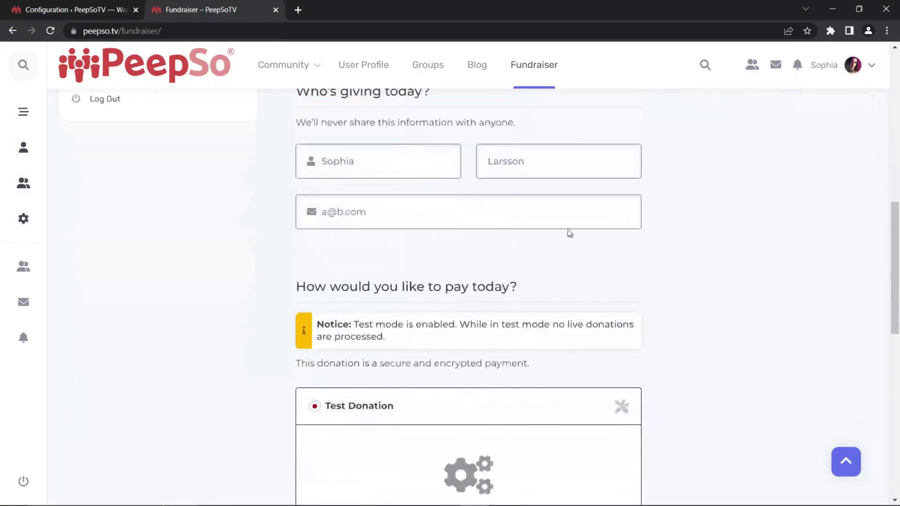
scroll(375, 205, "up", 1)
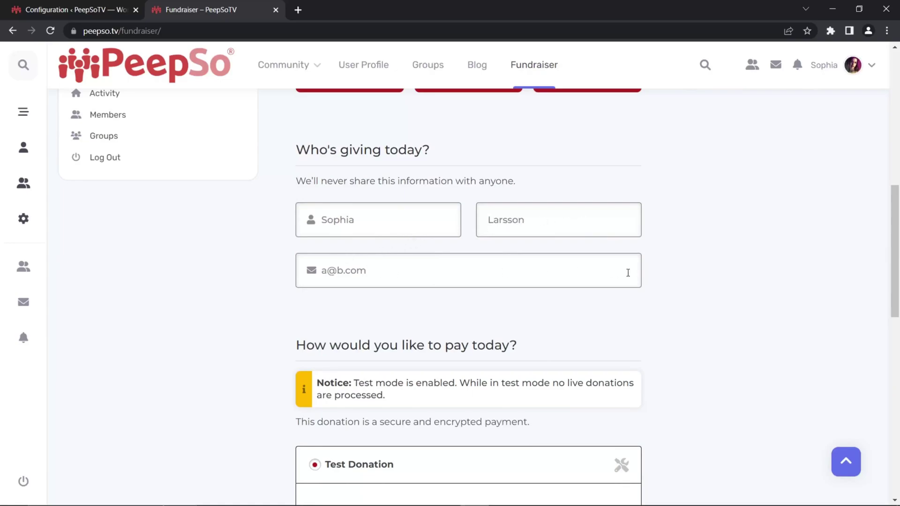
scroll(676, 271, "down", 2)
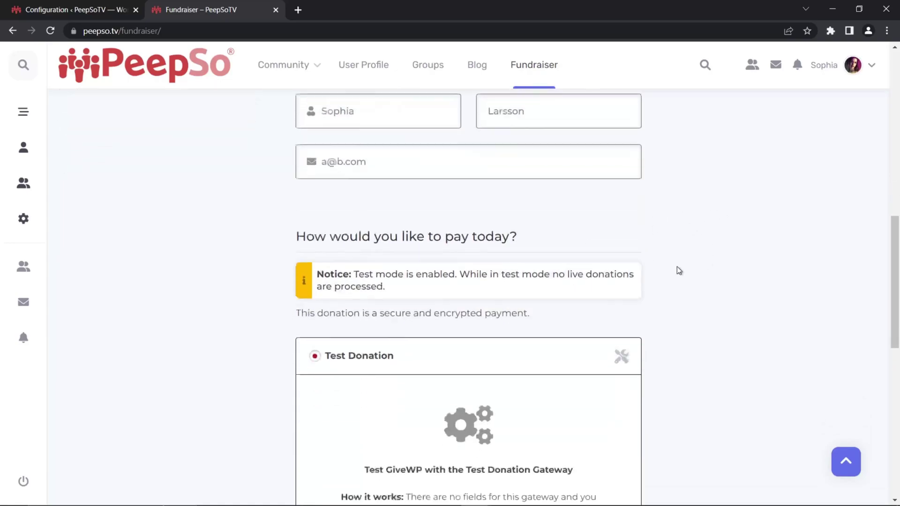
scroll(579, 255, "down", 2)
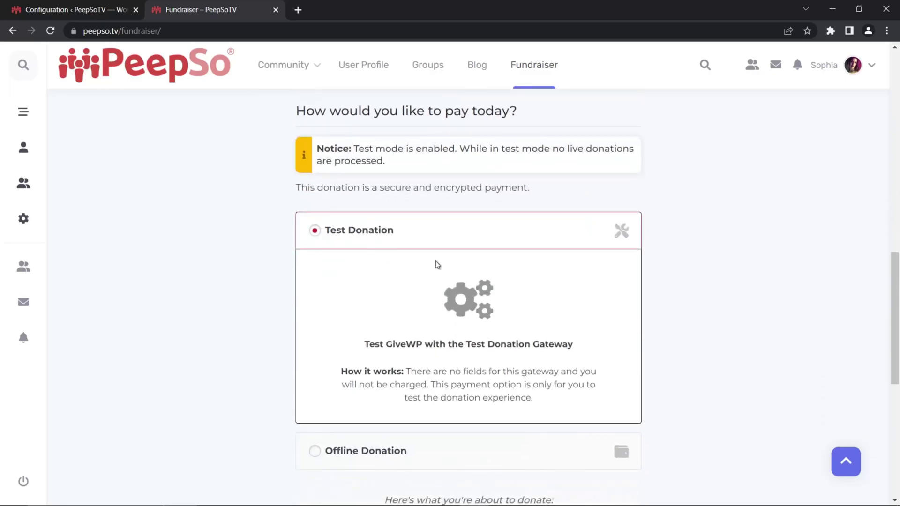
scroll(659, 275, "down", 7)
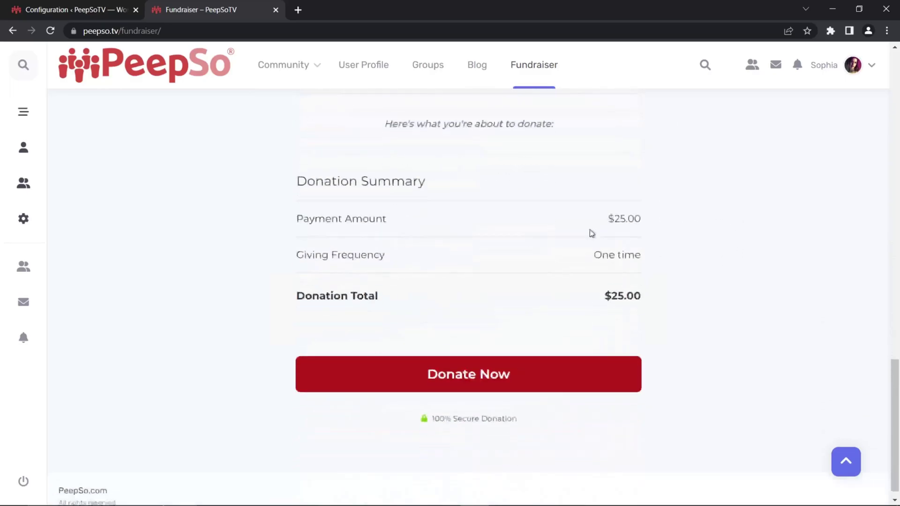
left_click(459, 363)
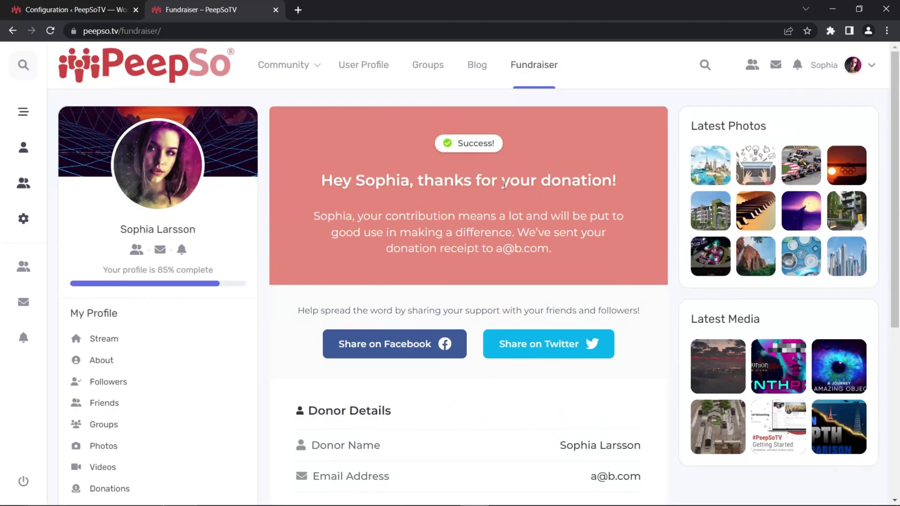
Check the new donation post's privacy in the community's activity stream against the Default privacy setting in the GiveWP configuration
left_click(301, 66)
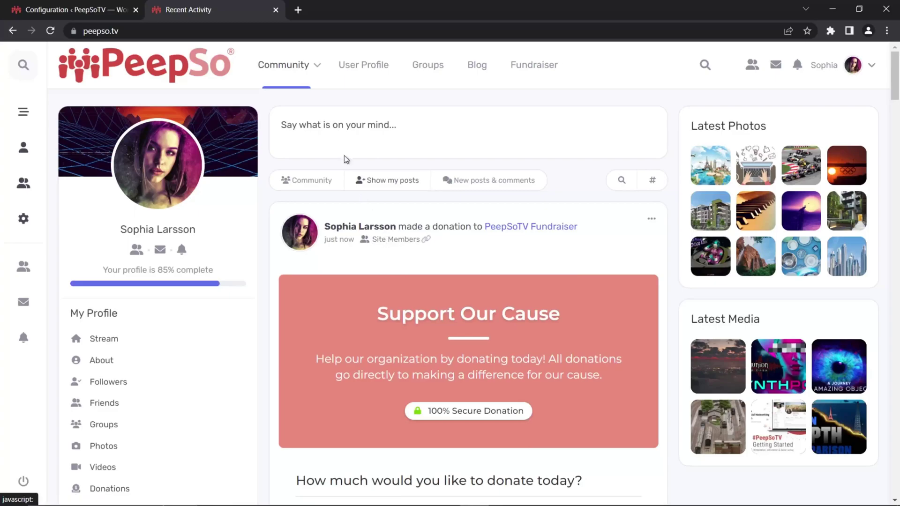
left_click(94, 10)
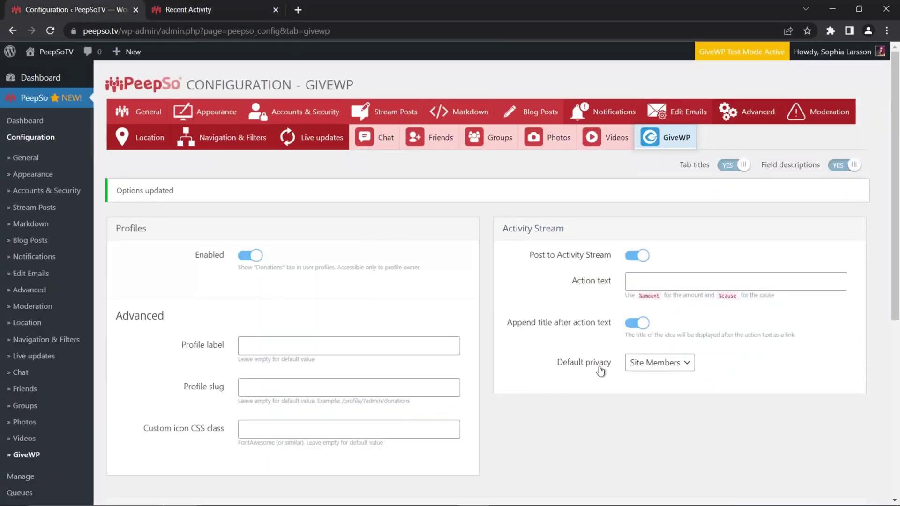